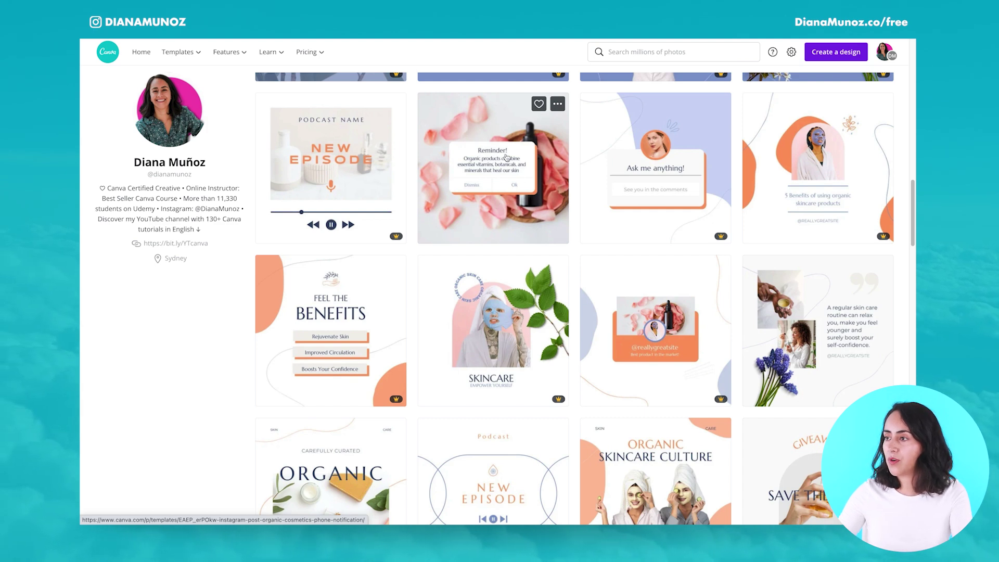
Start a new design from the Organic Cosmetics phone-notification Reminder template
click(506, 157)
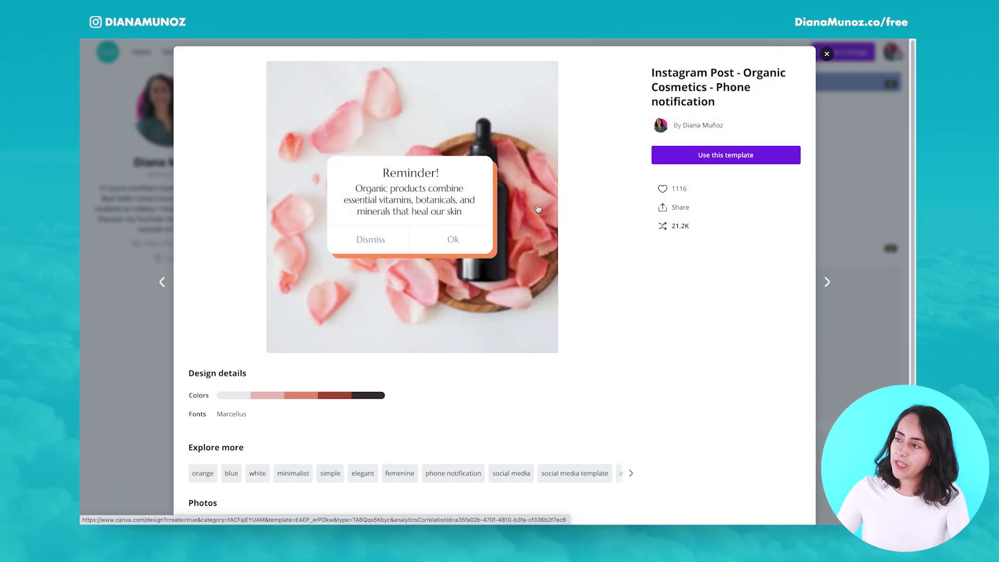
click(708, 157)
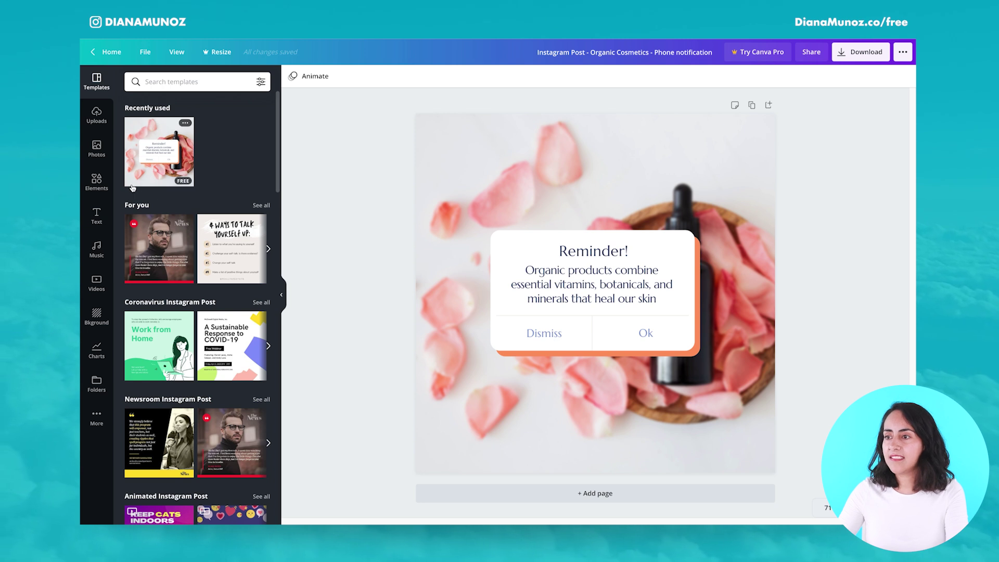
Show all stickers in Elements, then search them for 'sparkle stickers'
click(101, 181)
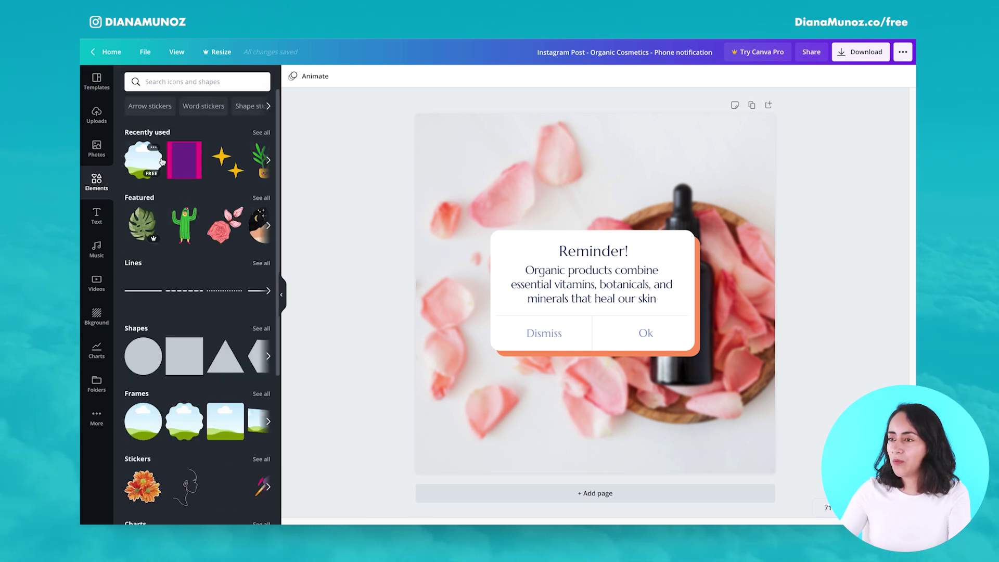
scroll(151, 234, down, 3)
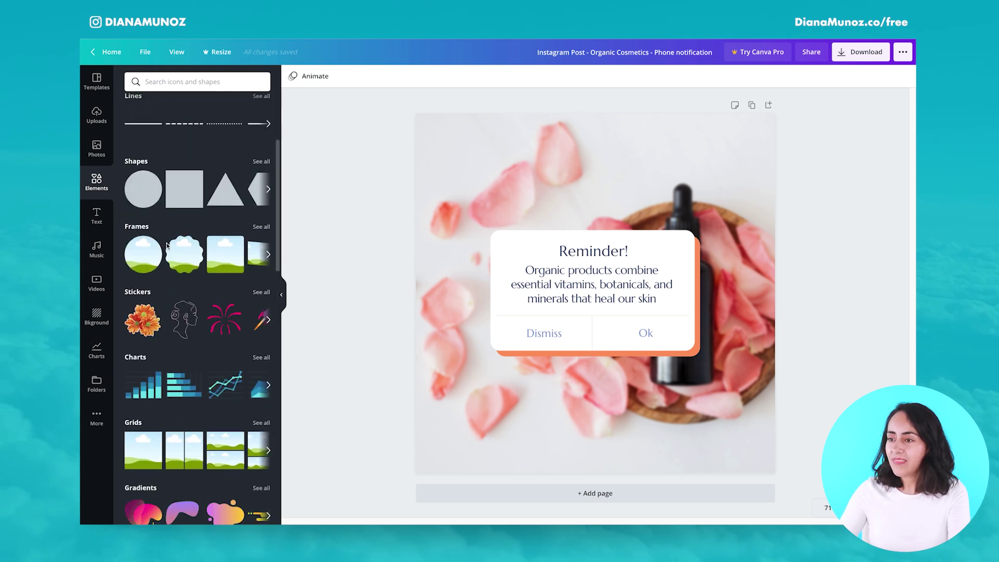
click(261, 293)
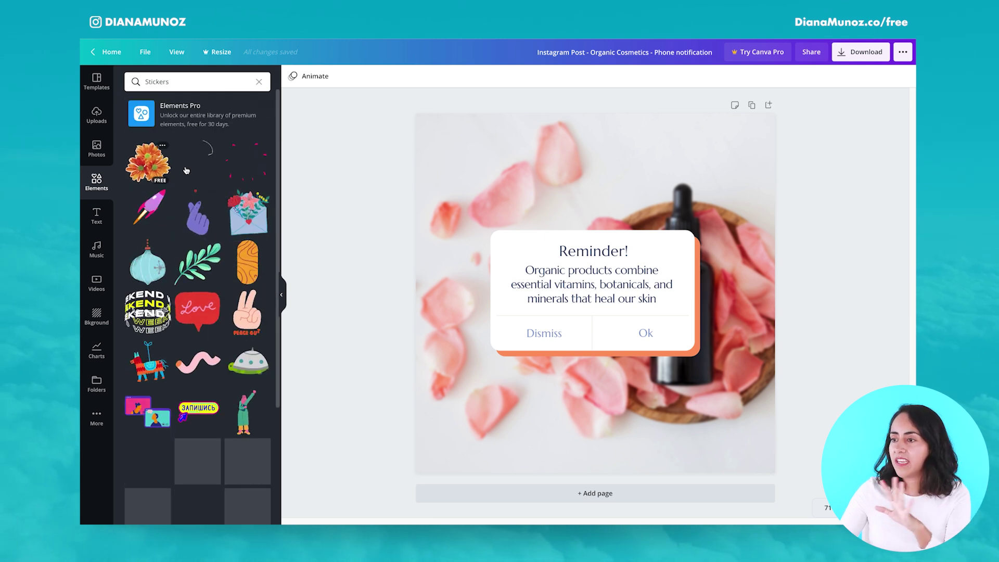
scroll(256, 371, down, 5)
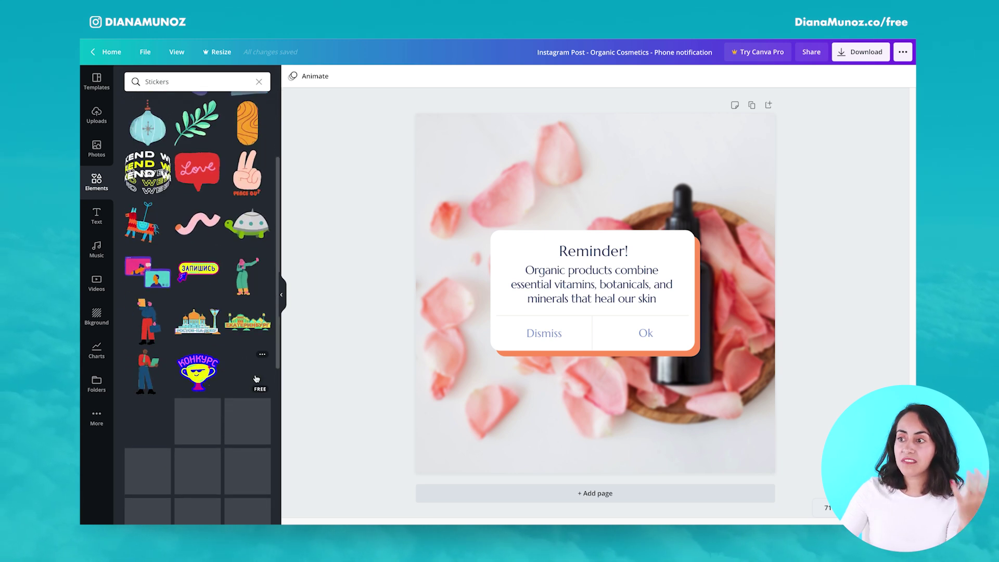
scroll(255, 374, up, 5)
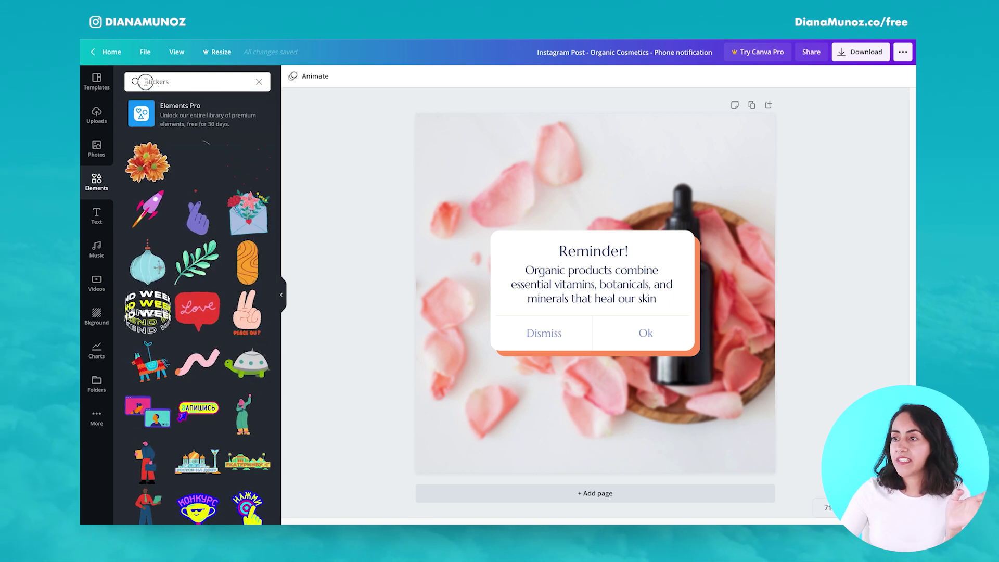
click(200, 82)
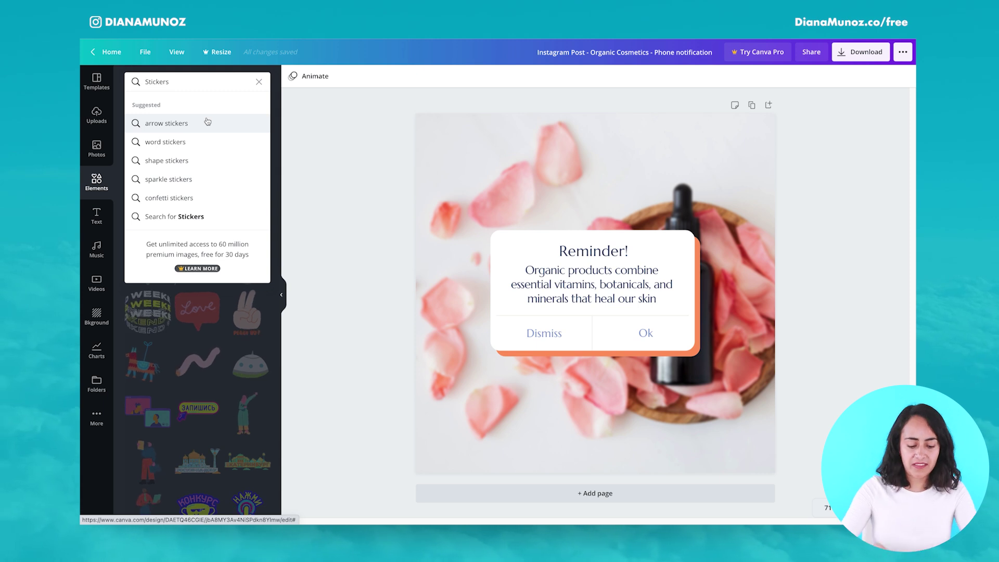
text(sparks)
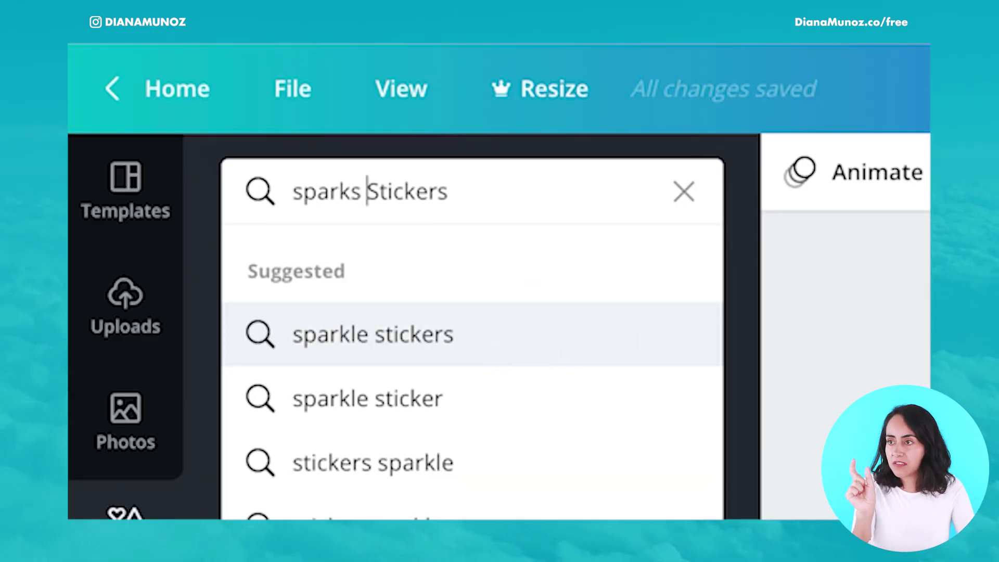
key(shift+Right)
key(shift+Right)
key(shift+Right)
key(shift+Right)
key(shift+Right)
key(shift+Right)
key(shift+Right)
key(shift+Right)
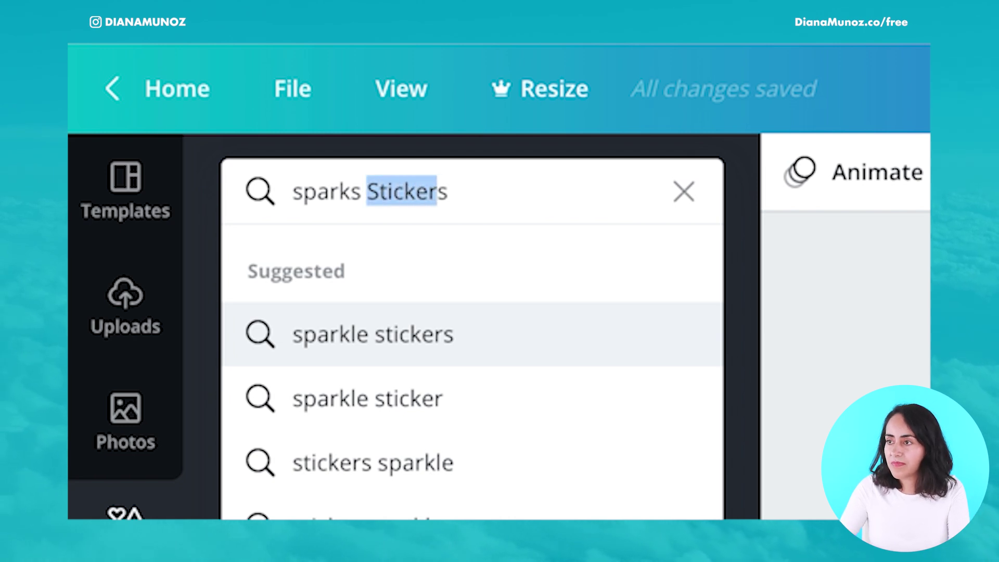
key(Down)
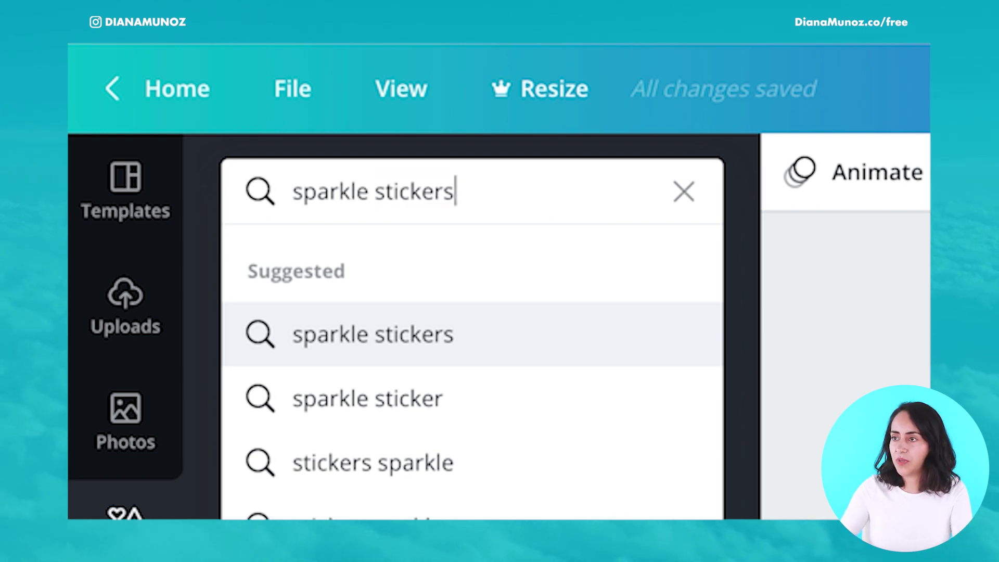
key(Return)
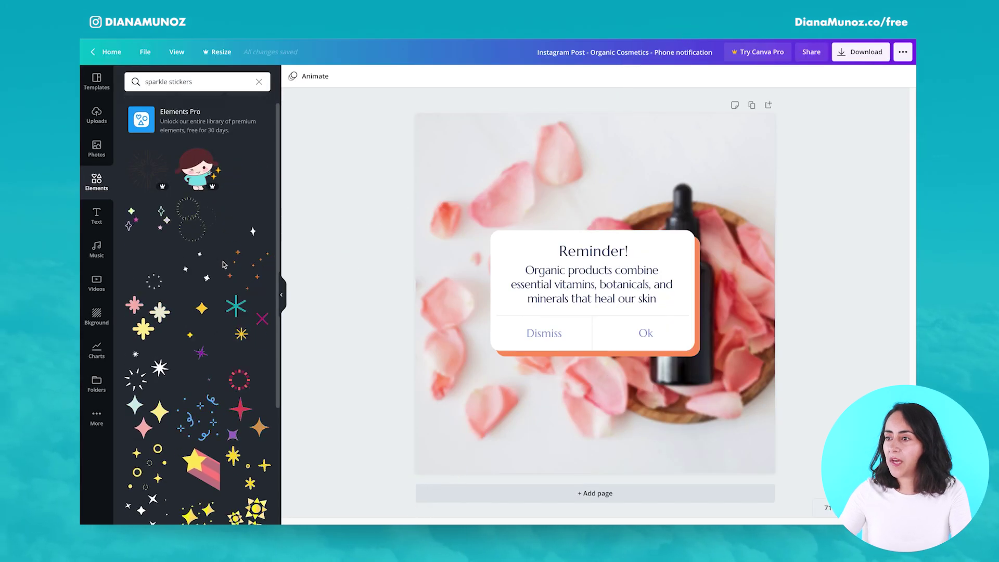
Add a sparkle sticker, shrink it, then delete it from the design
scroll(229, 391, down, 1)
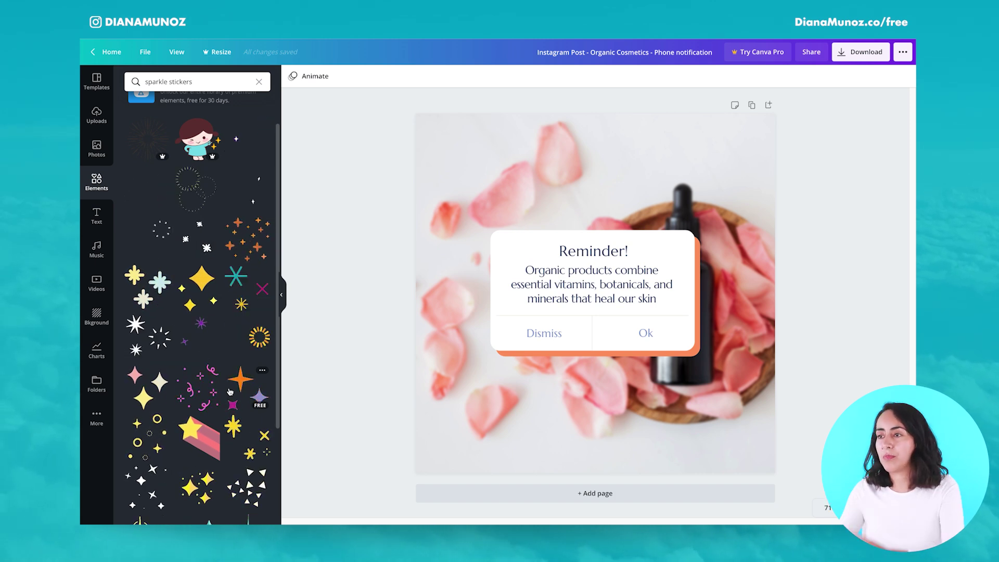
scroll(230, 391, down, 2)
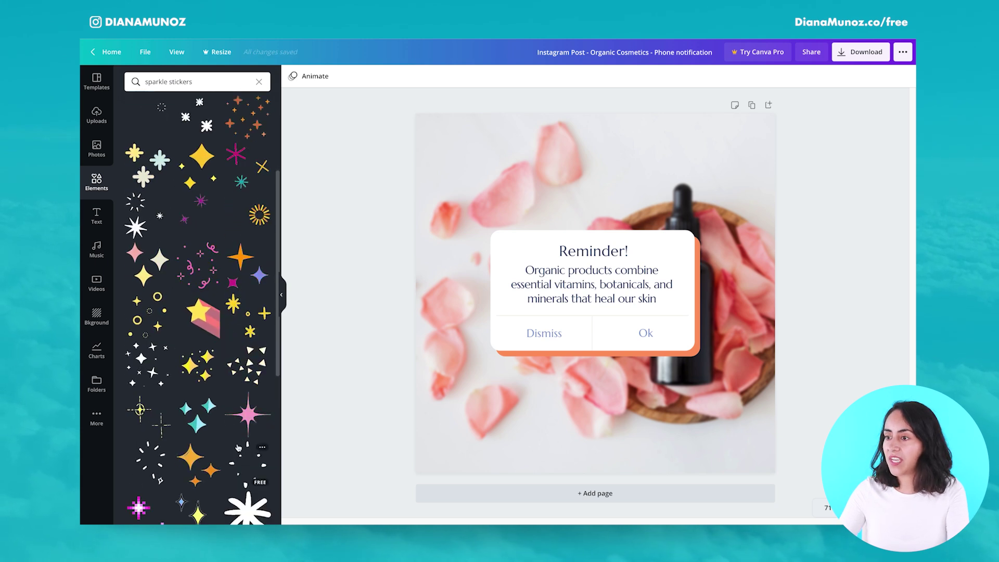
click(134, 417)
drag(453, 432, 705, 238)
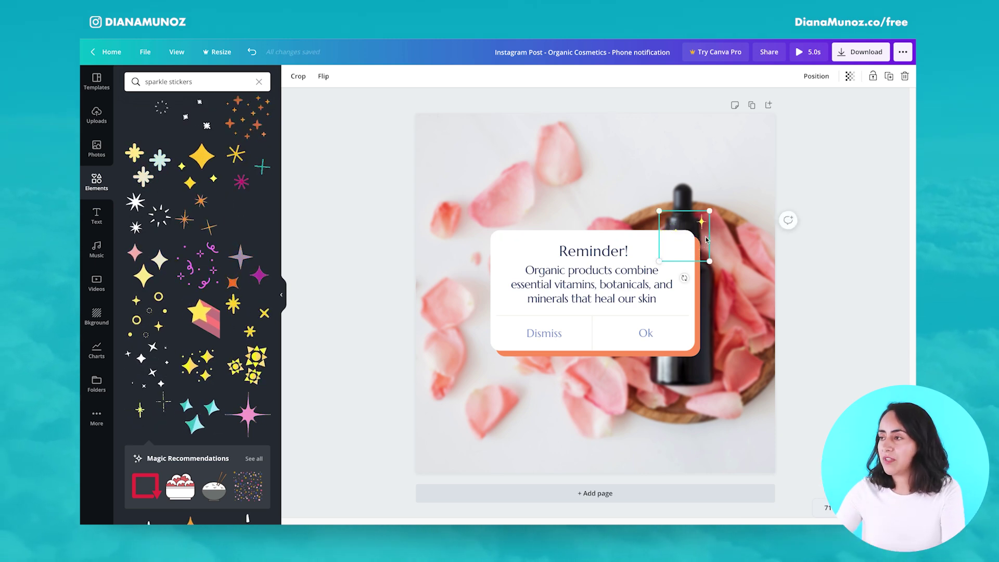
click(905, 76)
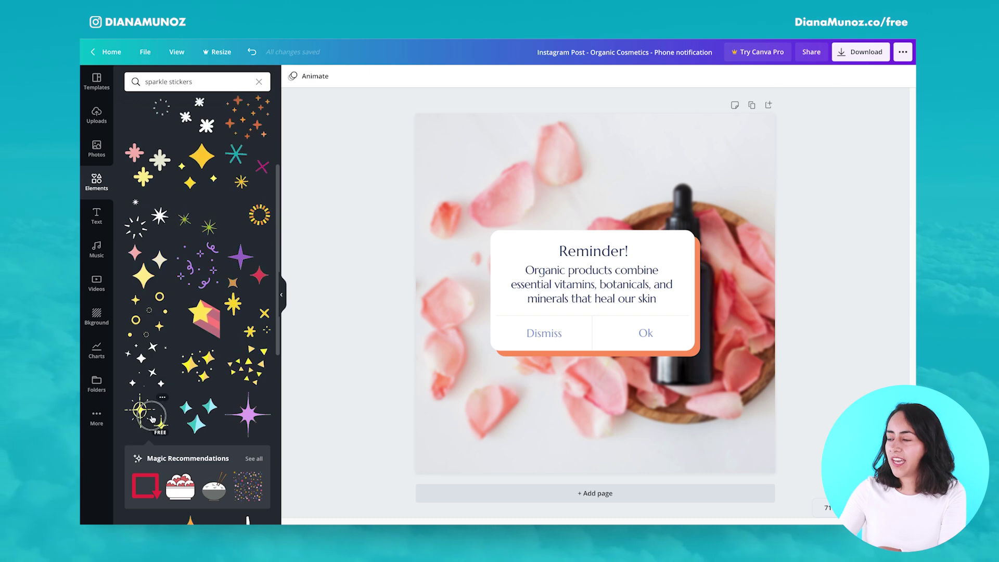
Add a different sparkle, shrink it beside the bottle top, and preview the design full screen
click(152, 419)
drag(447, 437, 673, 333)
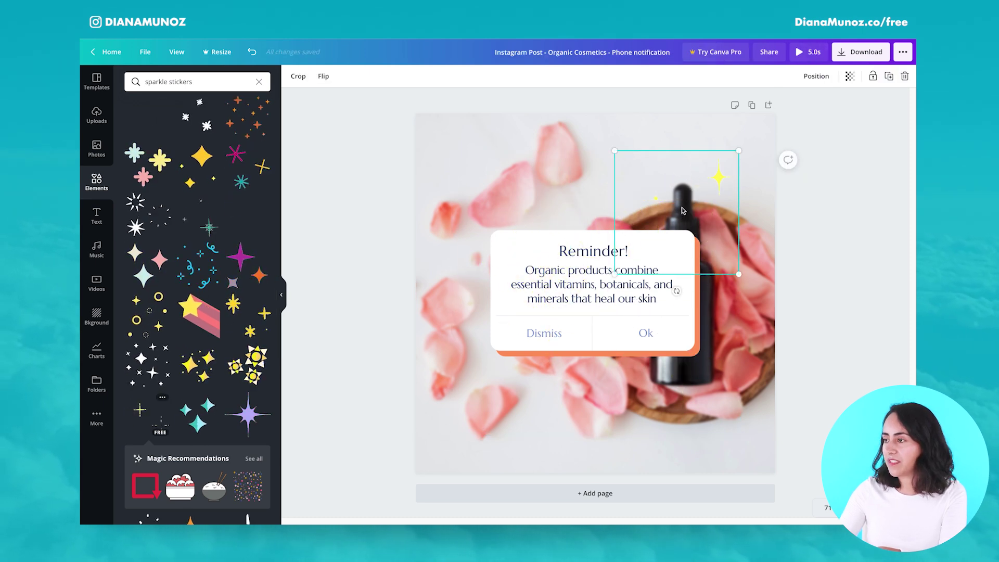
drag(727, 173, 725, 183)
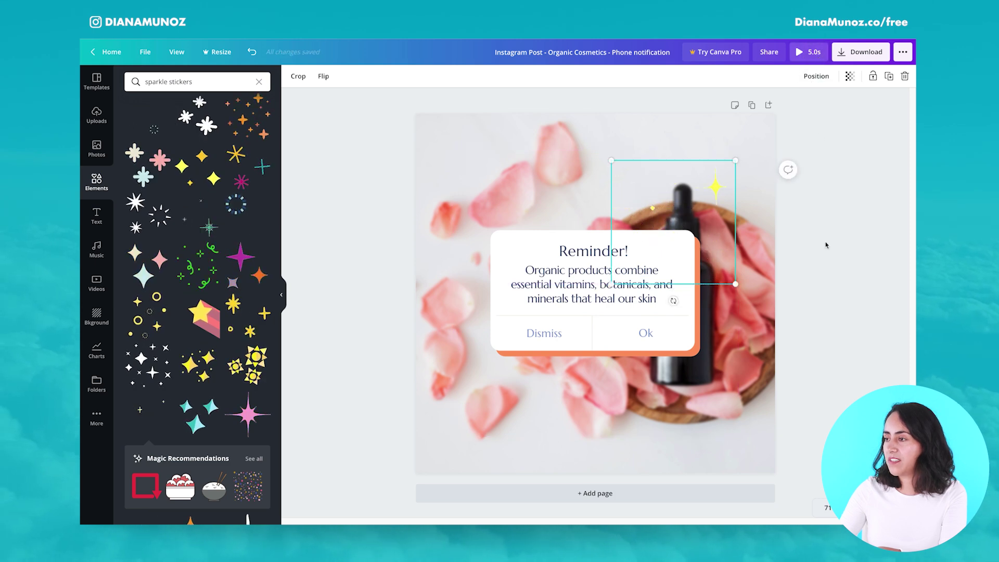
key(ctrl+alt+p)
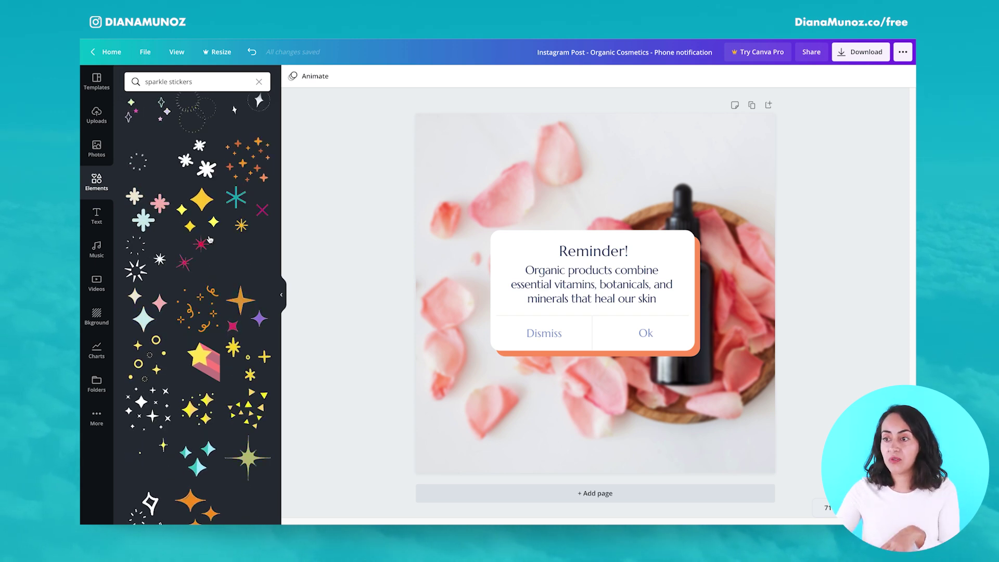
Browse the stock video library, then search it for 'gradient'
click(98, 285)
scroll(247, 309, down, 2)
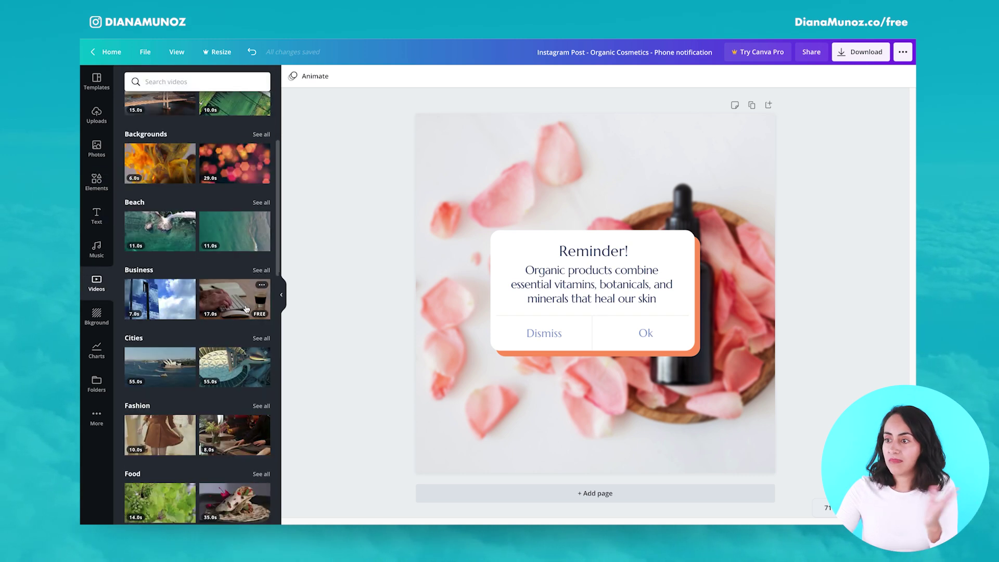
scroll(211, 451, down, 2)
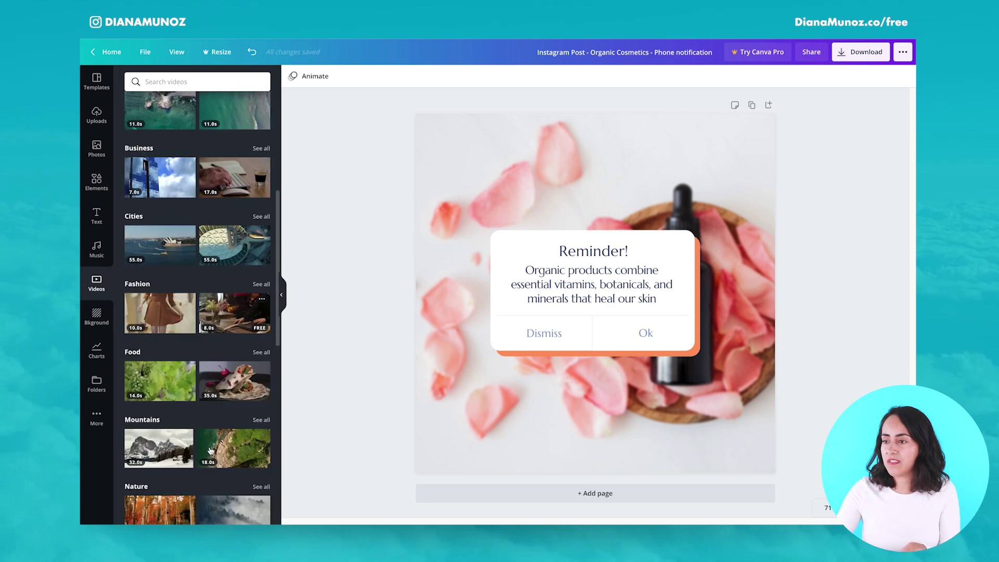
scroll(211, 450, down, 1)
scroll(187, 432, up, 6)
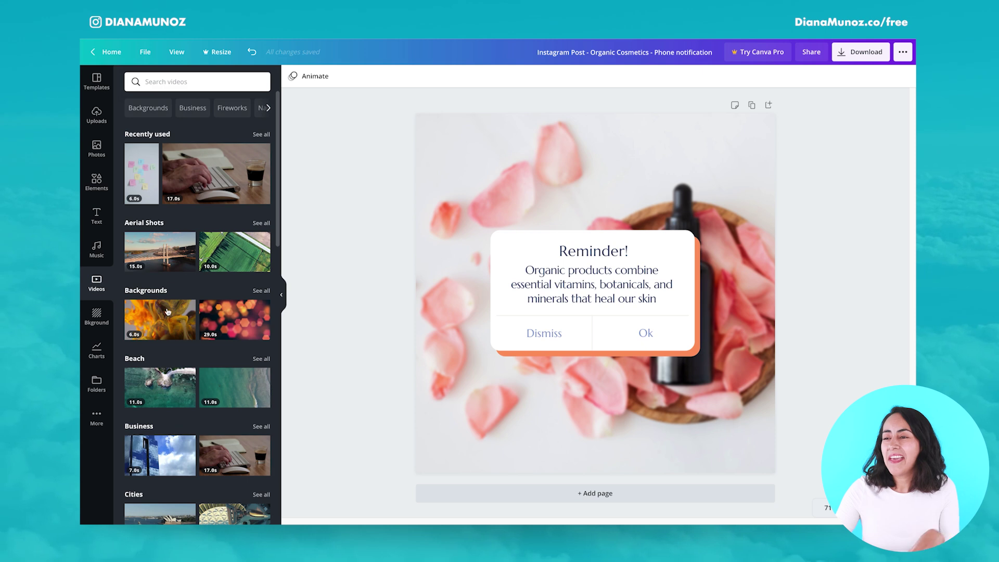
click(157, 83)
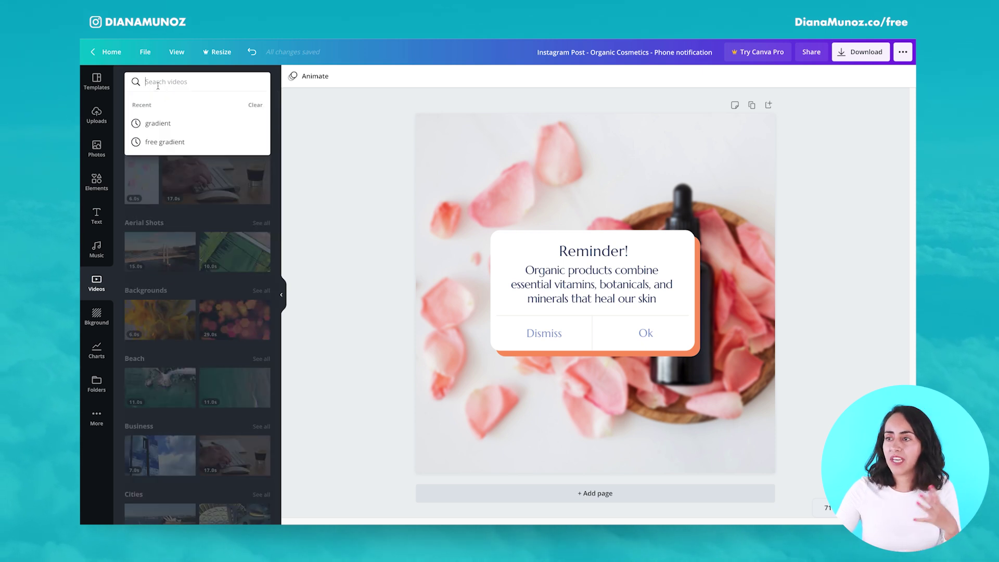
click(174, 216)
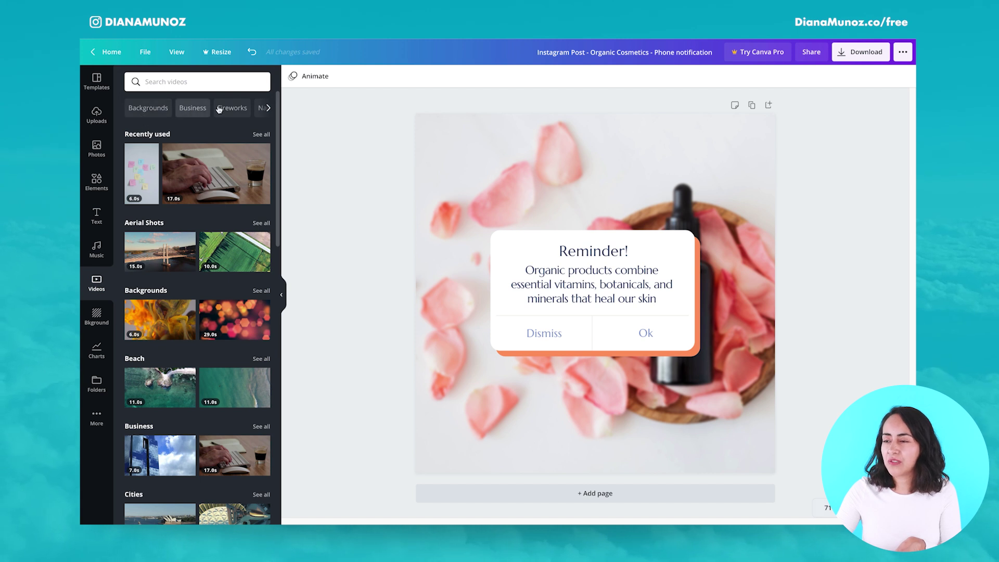
click(268, 108)
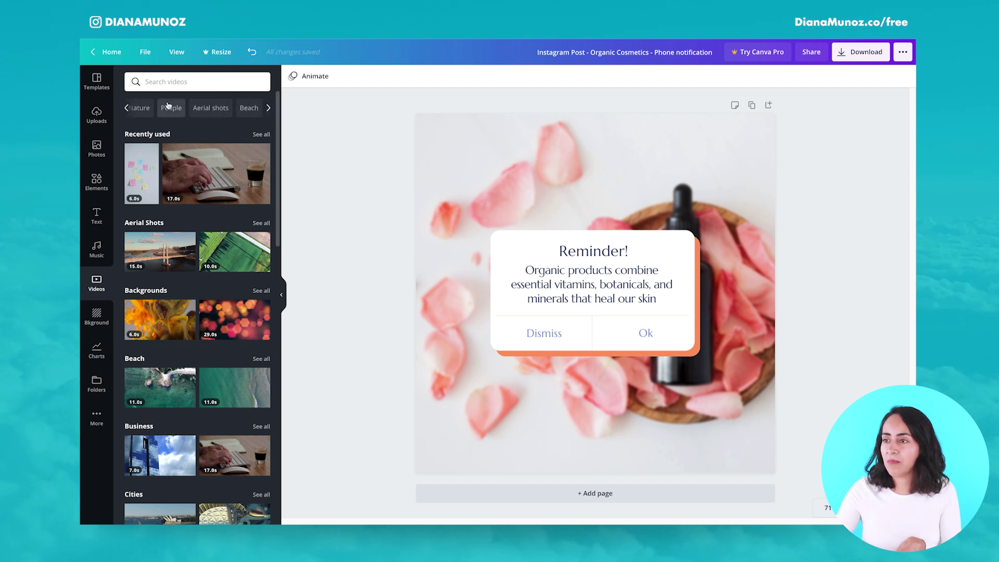
click(218, 81)
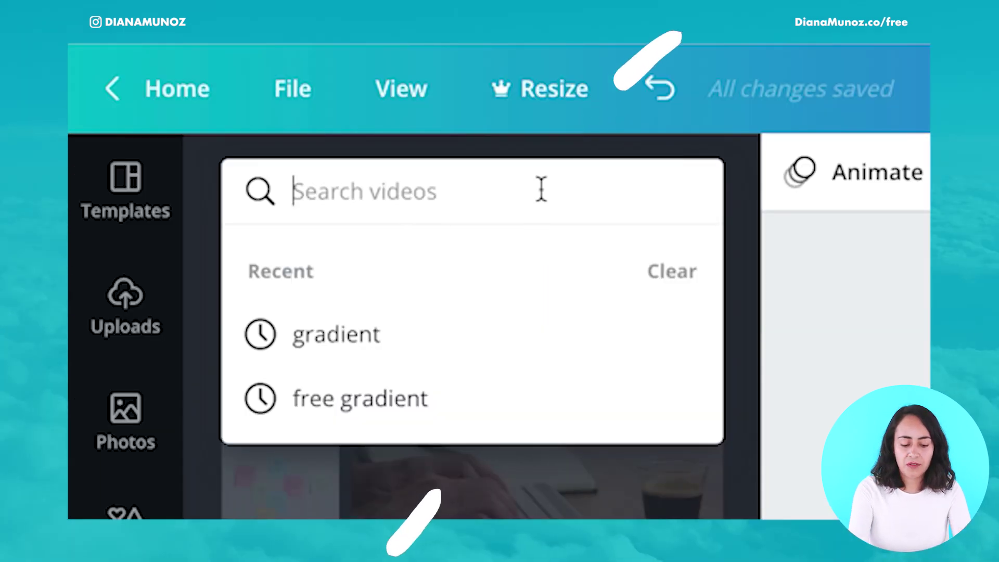
text(gradient)
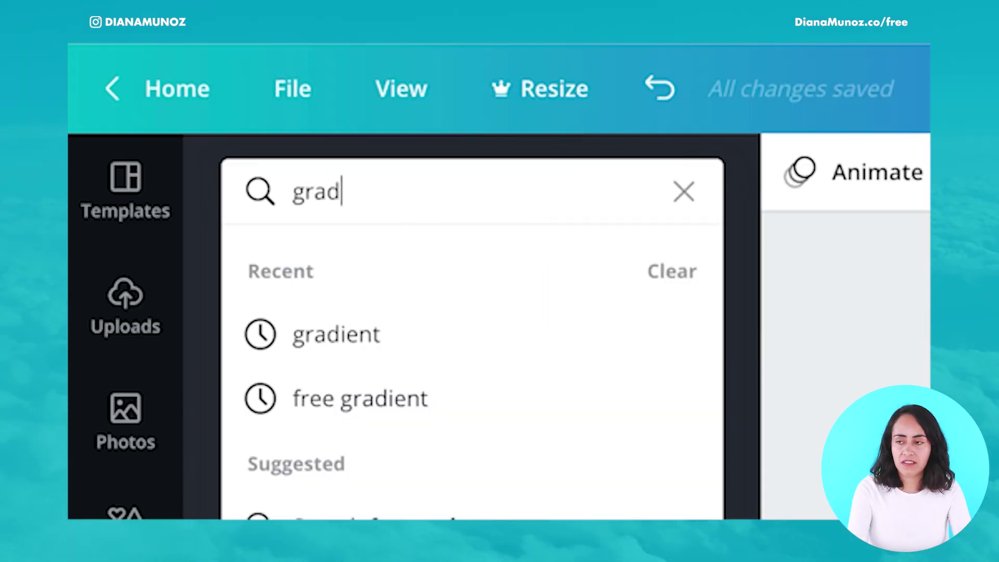
key(Return)
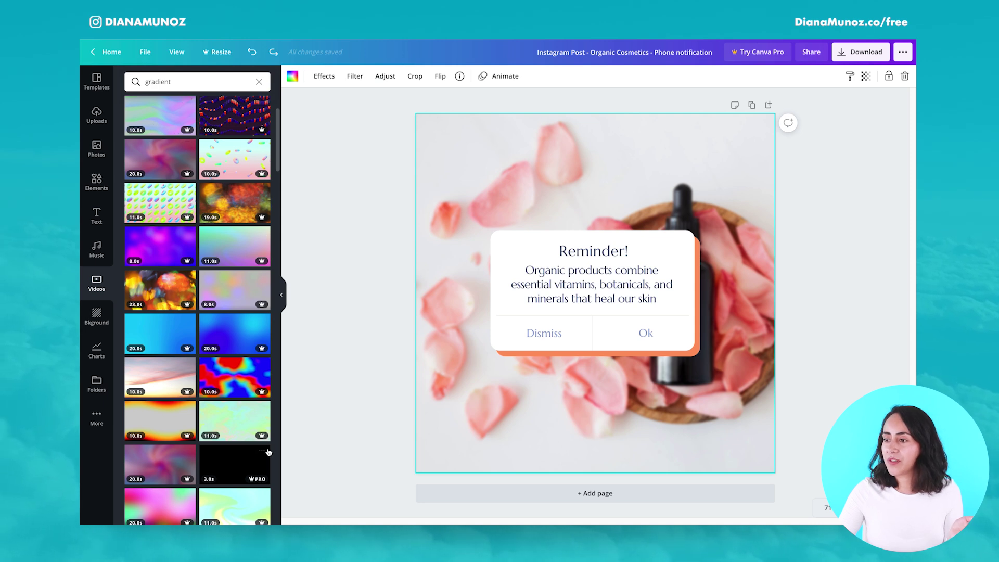
Set a purple gradient video as the page background, then swap it for a teal gradient
scroll(266, 452, down, 3)
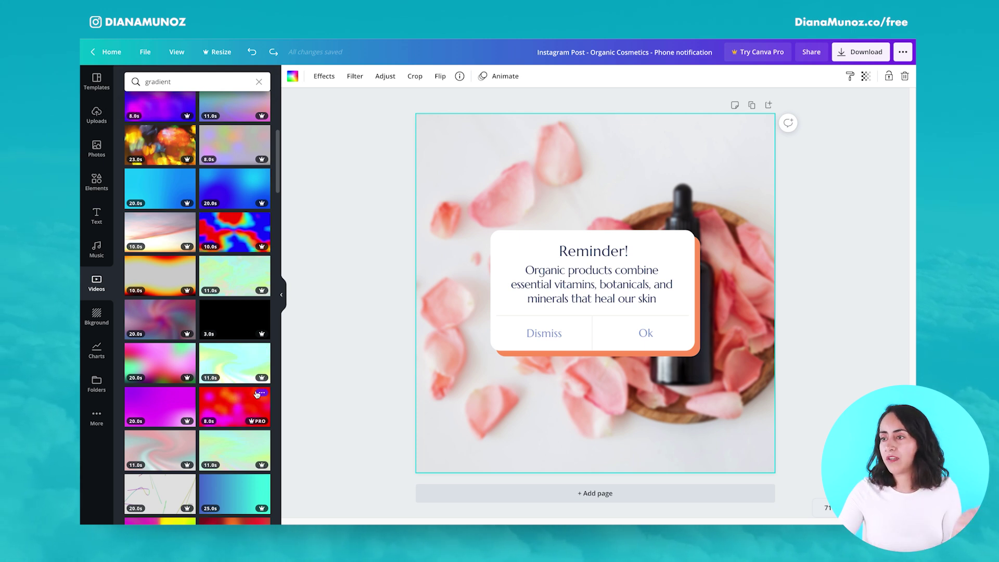
scroll(257, 394, down, 4)
scroll(257, 394, down, 5)
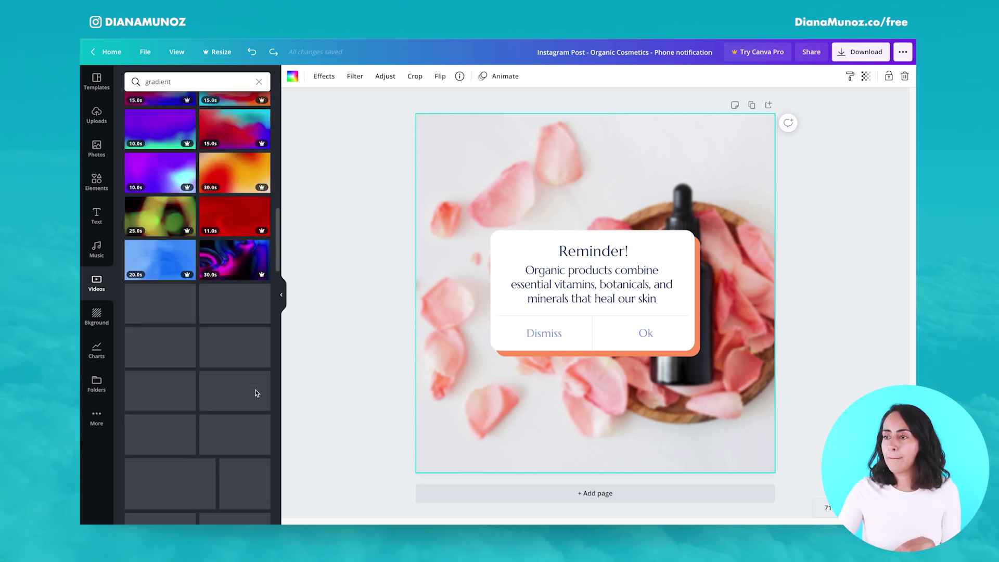
scroll(257, 394, down, 4)
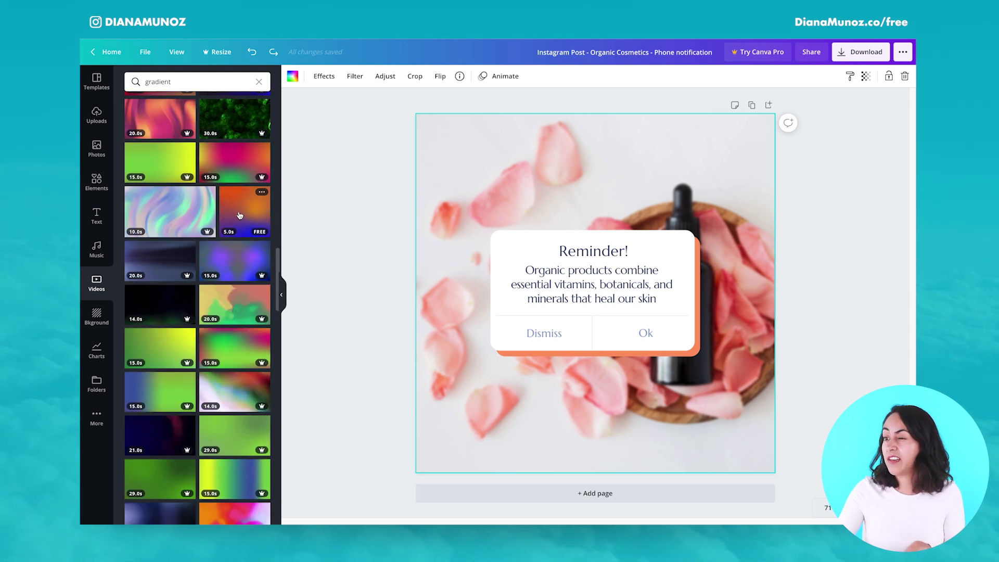
scroll(255, 214, down, 5)
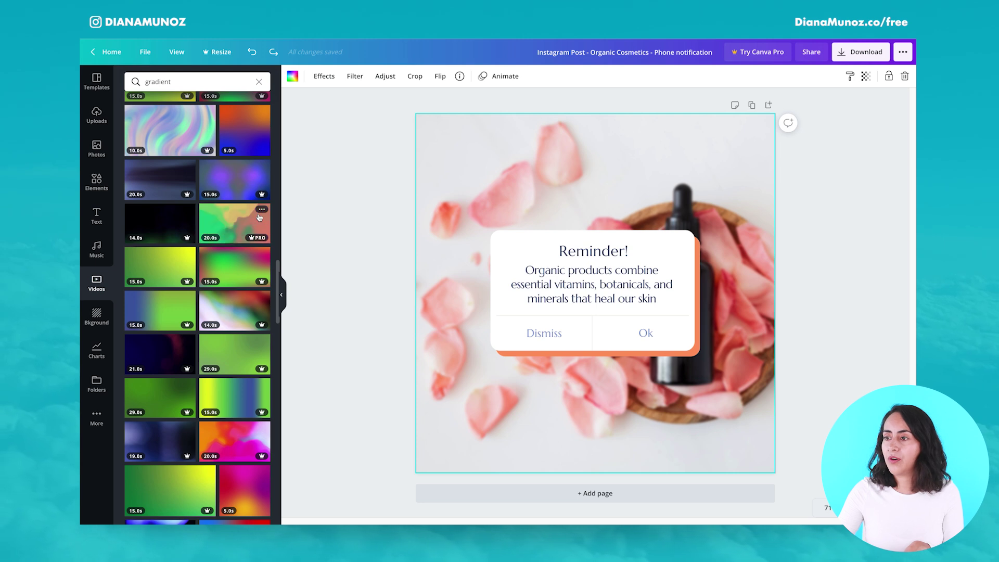
scroll(258, 217, down, 1)
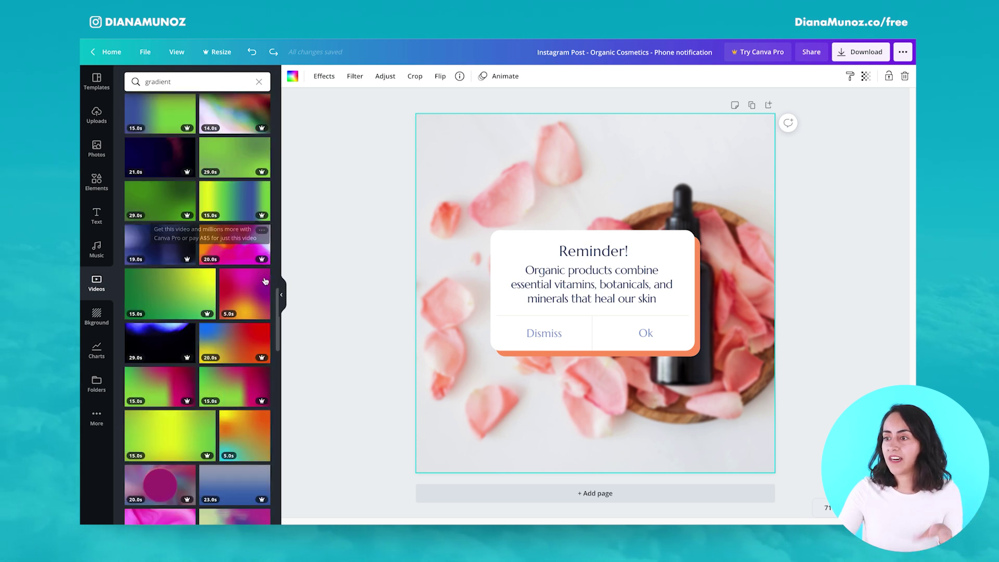
scroll(266, 301, down, 5)
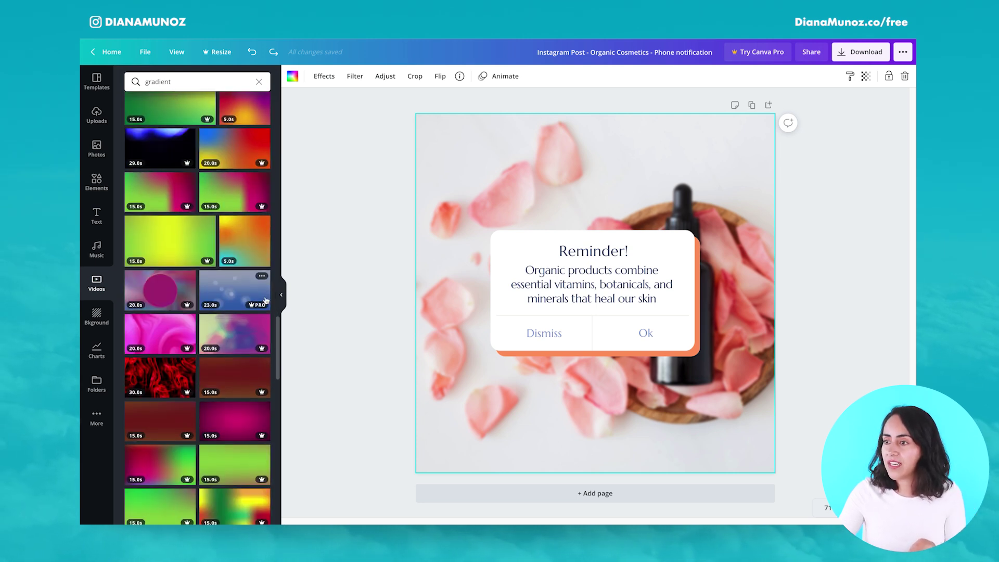
scroll(266, 301, down, 1)
scroll(266, 300, down, 3)
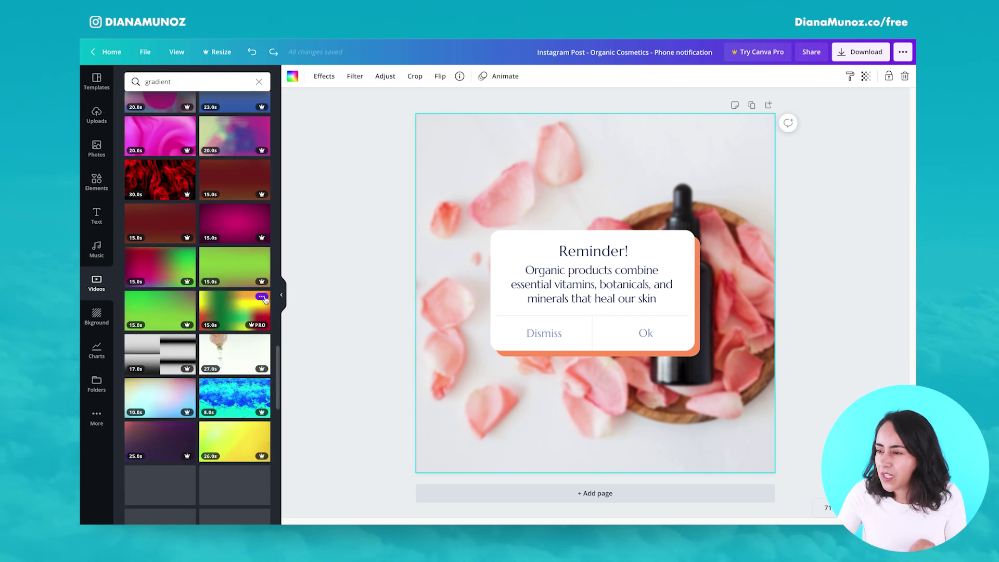
scroll(265, 299, down, 5)
drag(263, 229, 430, 219)
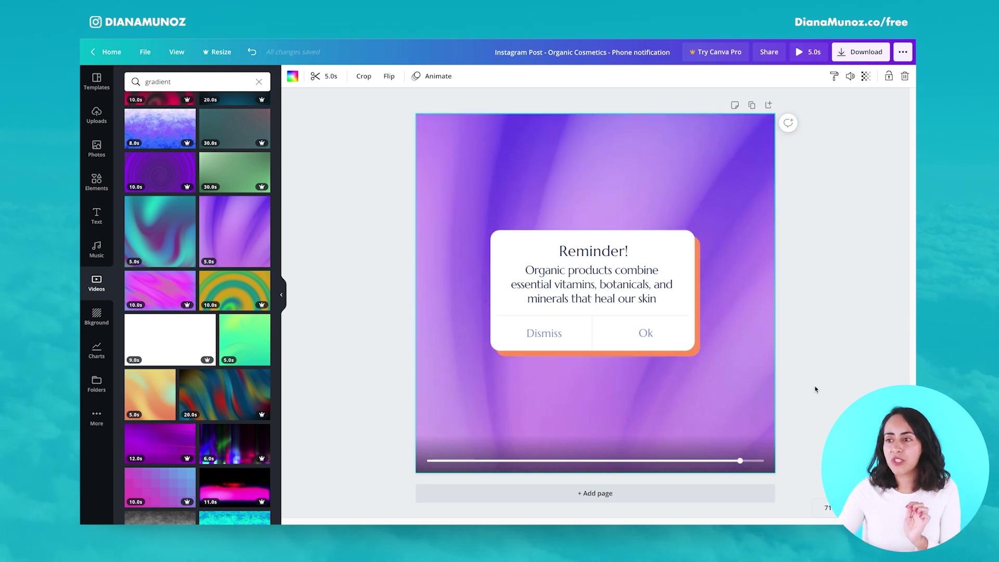
drag(180, 230, 593, 291)
Play the gradient background video preview
click(597, 293)
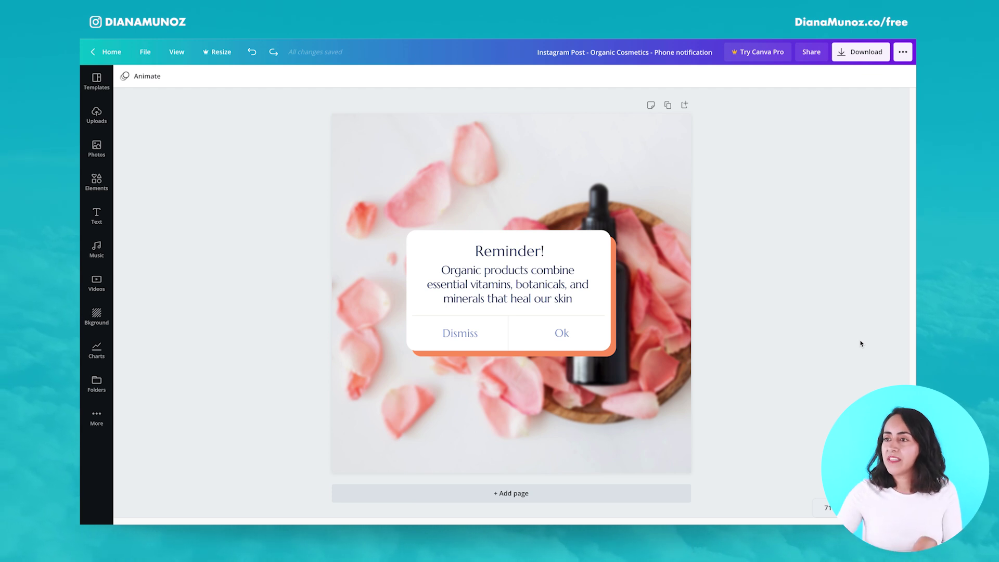
Try the Block, Fade, Pan, Rise and Tumble page animations and settle on Rise
click(140, 76)
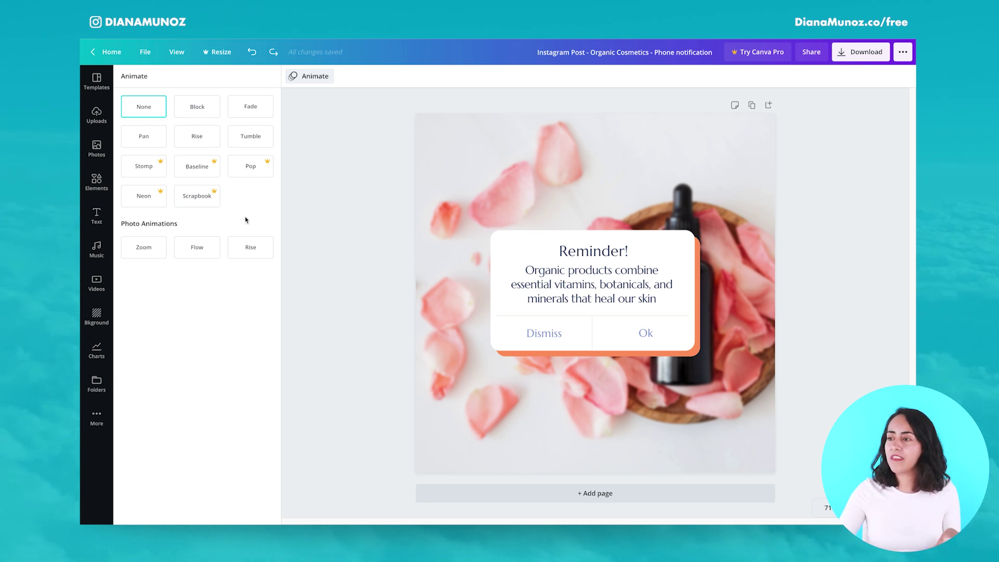
click(195, 113)
click(242, 107)
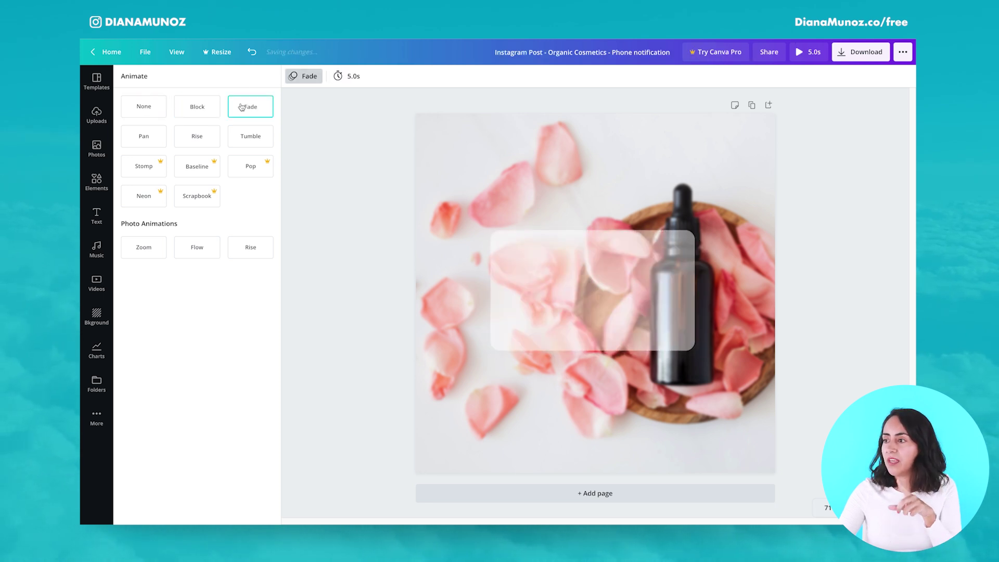
click(160, 136)
click(200, 138)
click(244, 142)
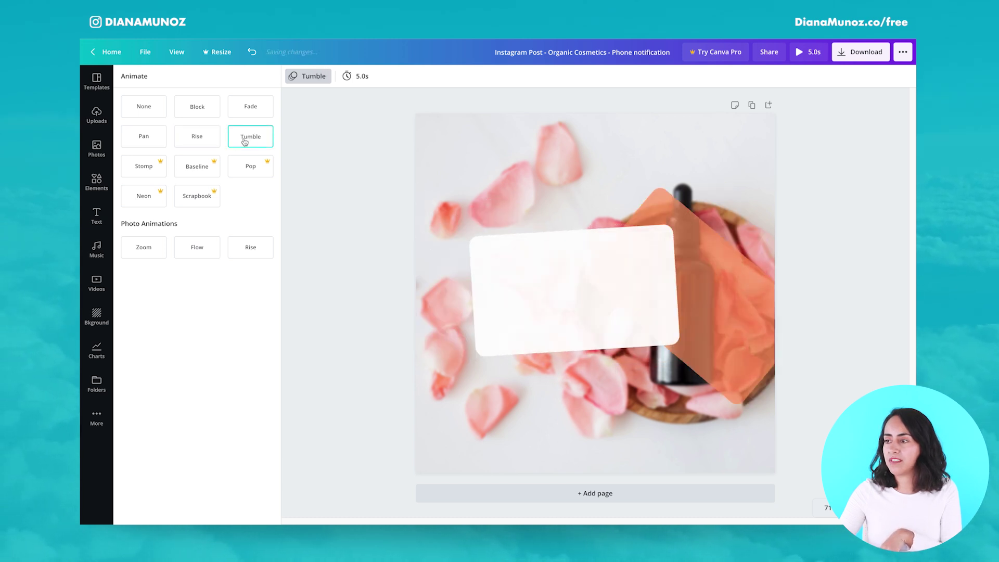
click(201, 138)
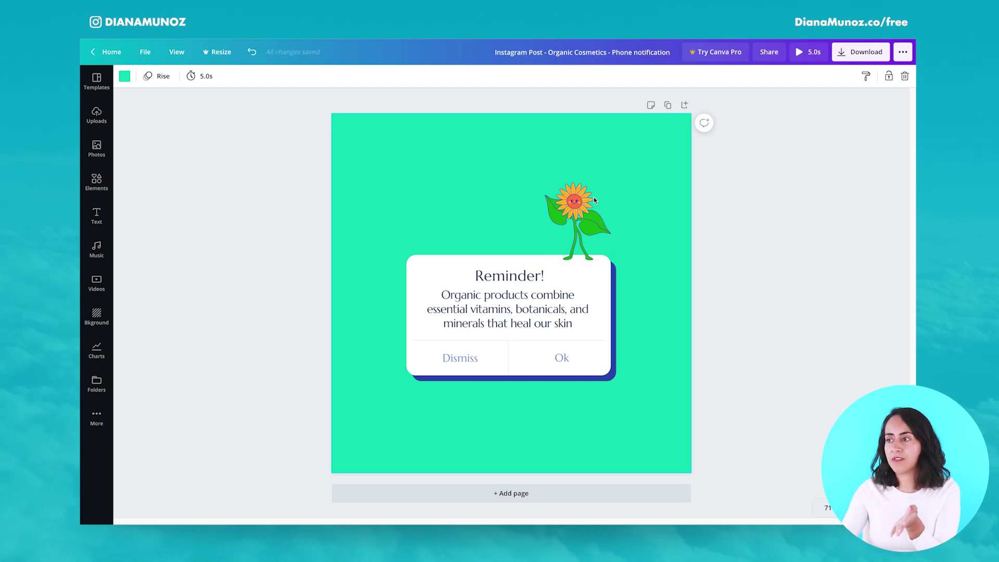
click(577, 187)
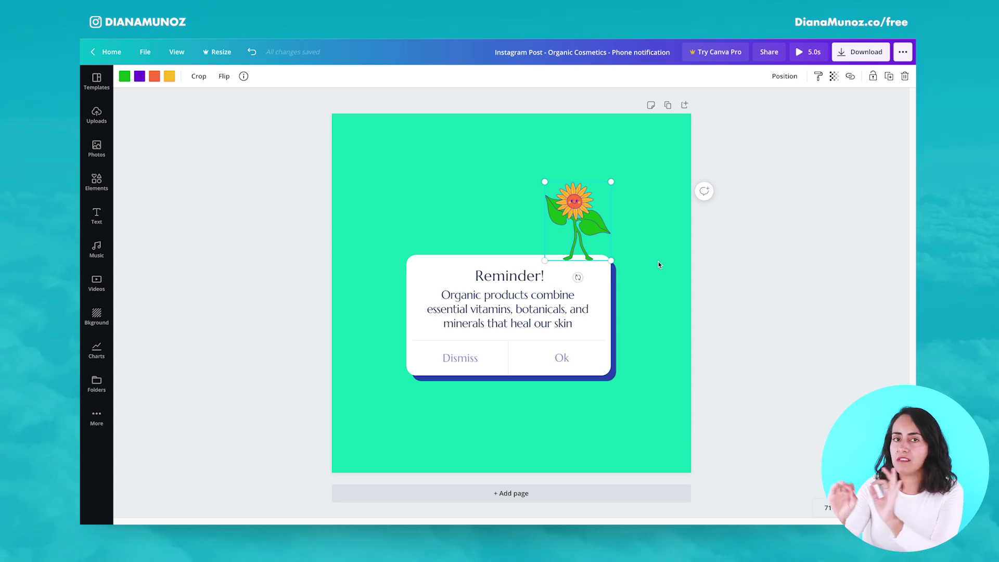
click(657, 265)
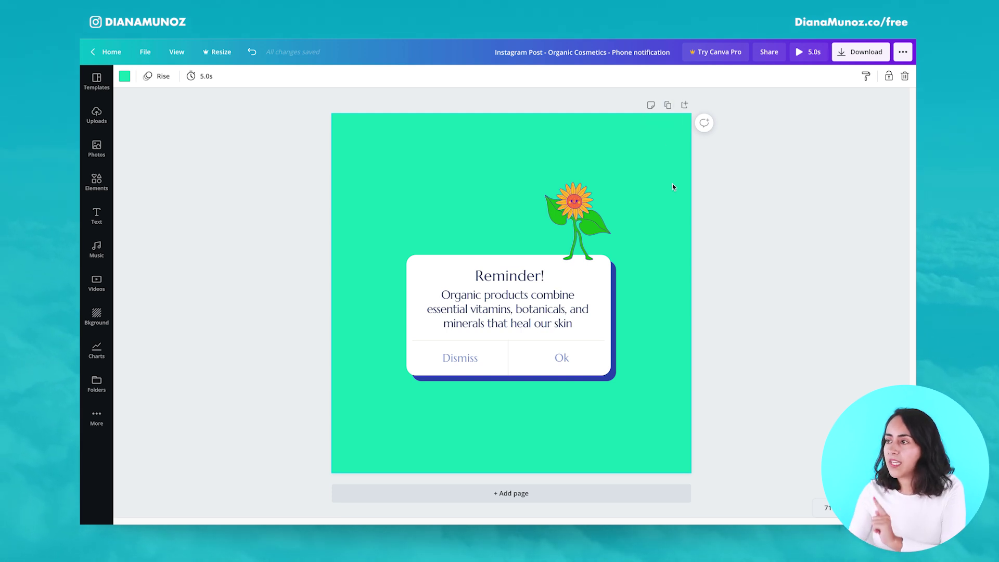
Set the page duration to 1.0s, duplicate the page, and nudge and tilt the sunflower left
click(200, 78)
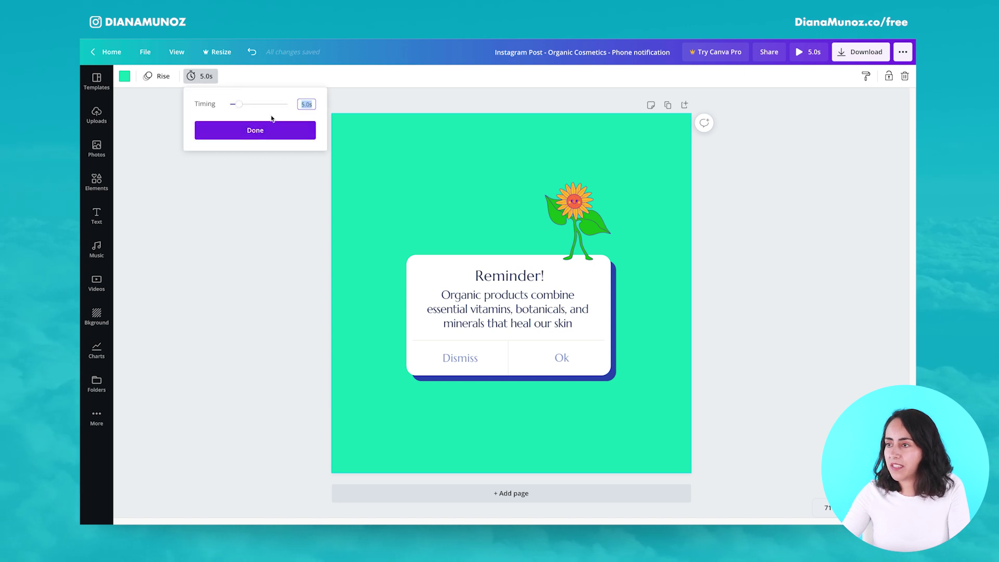
text(1)
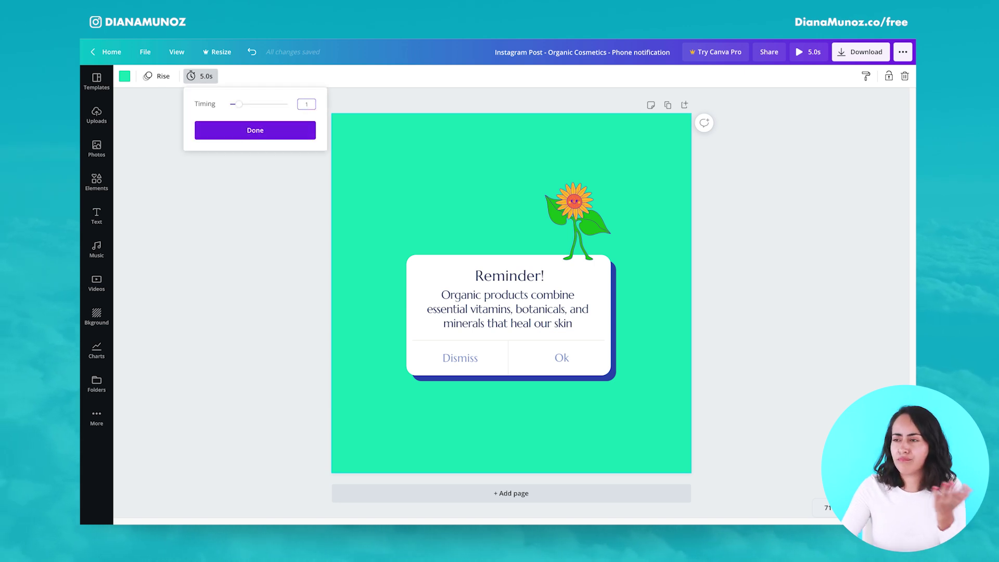
click(289, 130)
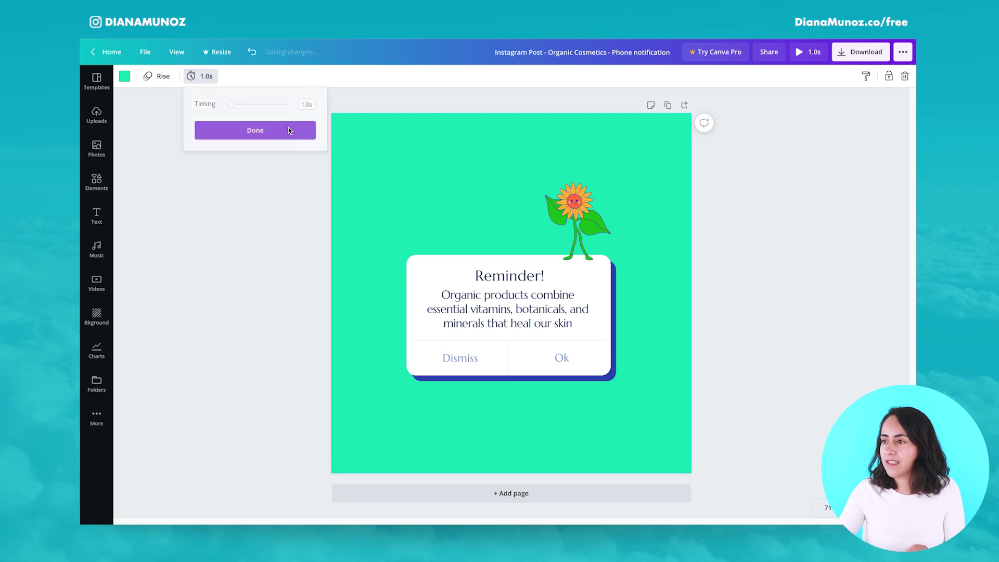
click(667, 105)
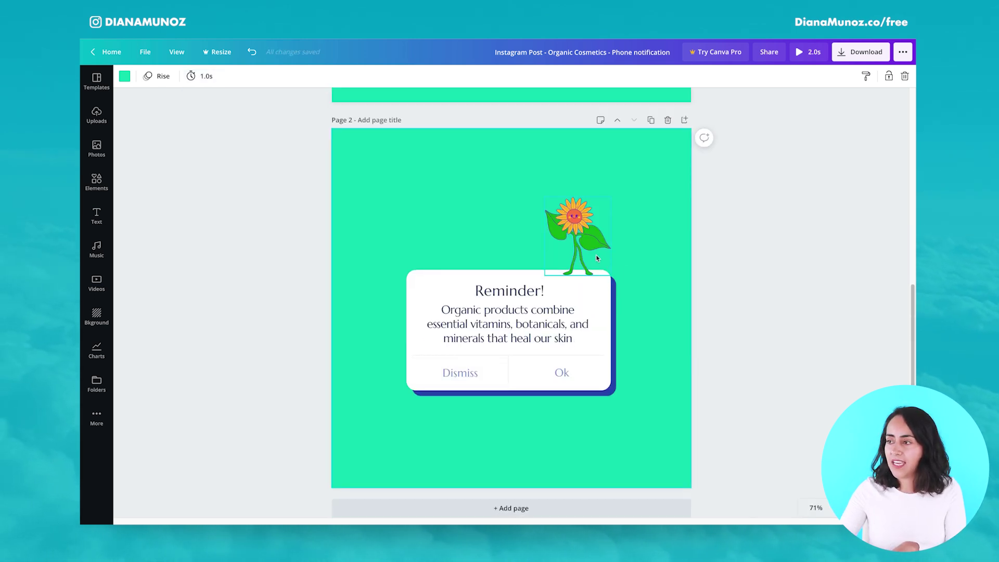
drag(594, 257, 577, 255)
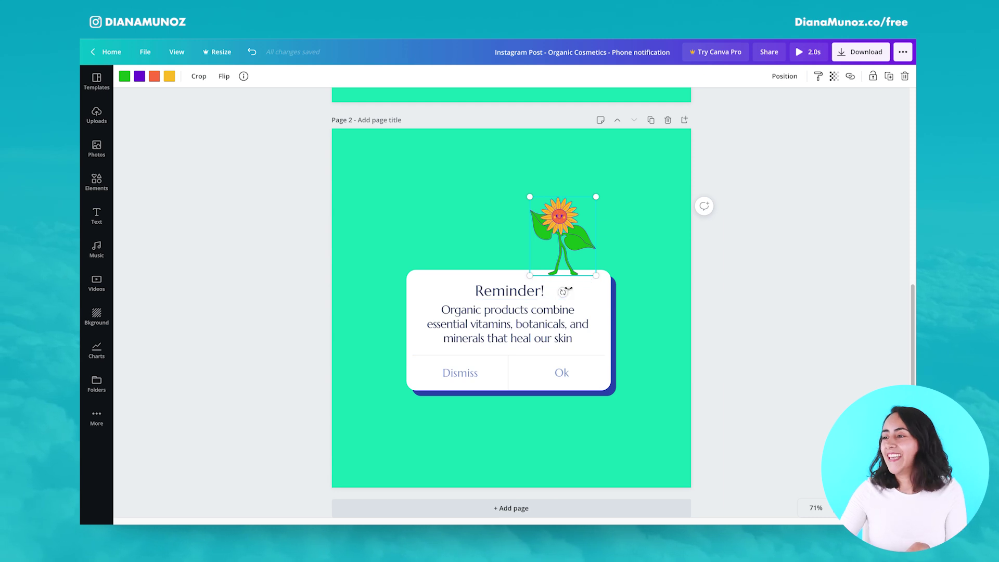
drag(563, 292, 562, 294)
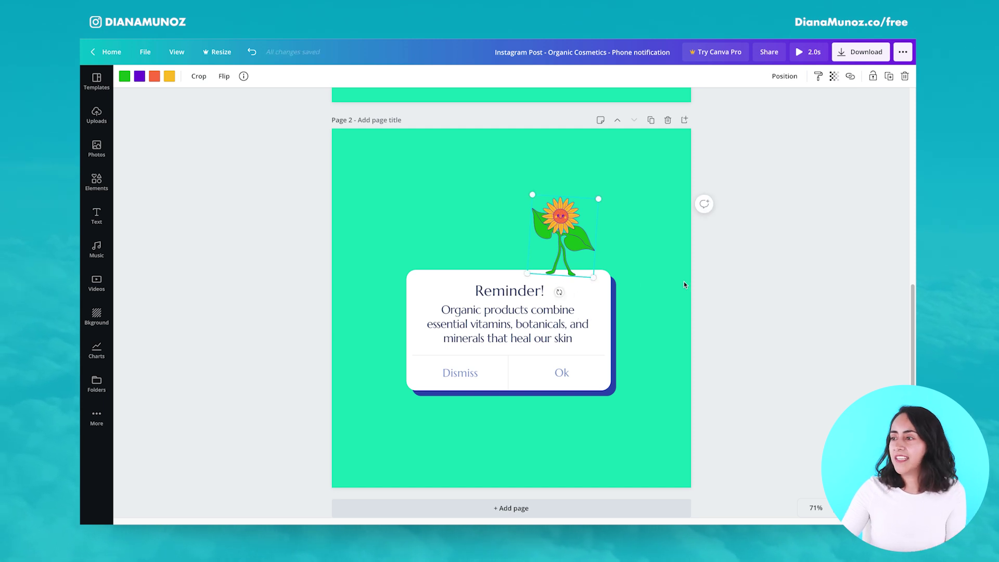
drag(555, 291, 556, 291)
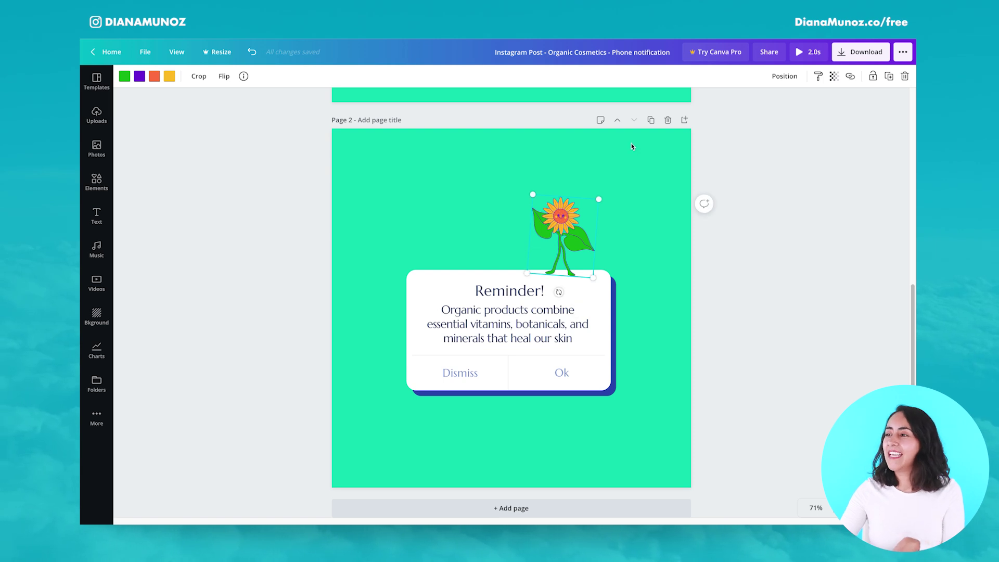
Create pages 3 and 4, shifting the sunflower further left on each
click(651, 120)
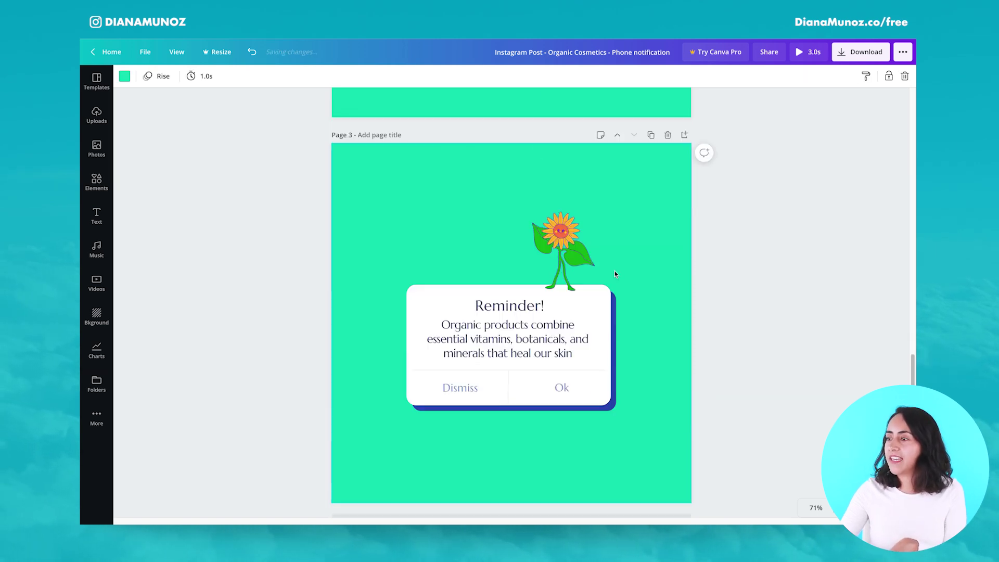
drag(561, 253, 537, 251)
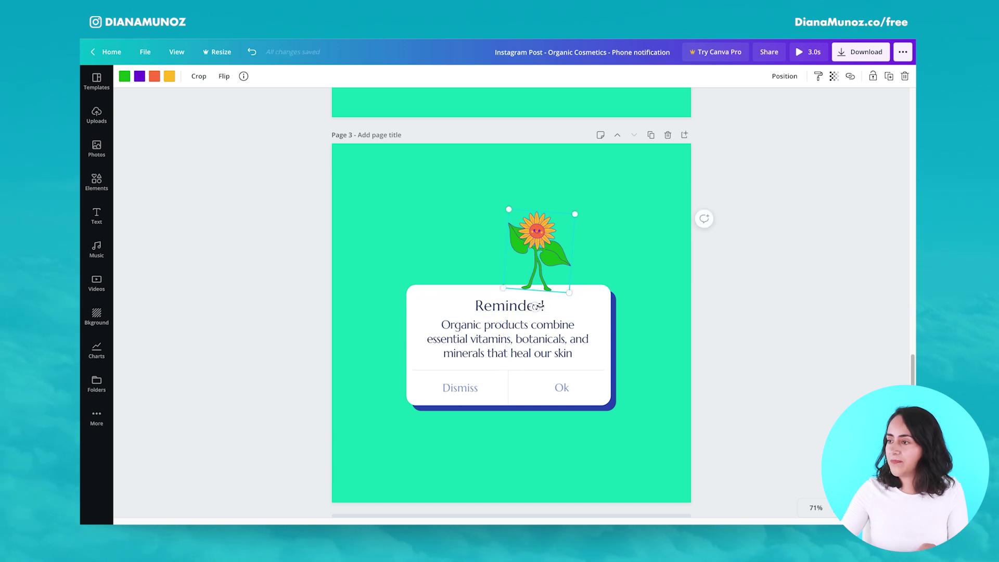
drag(540, 308, 544, 308)
click(651, 135)
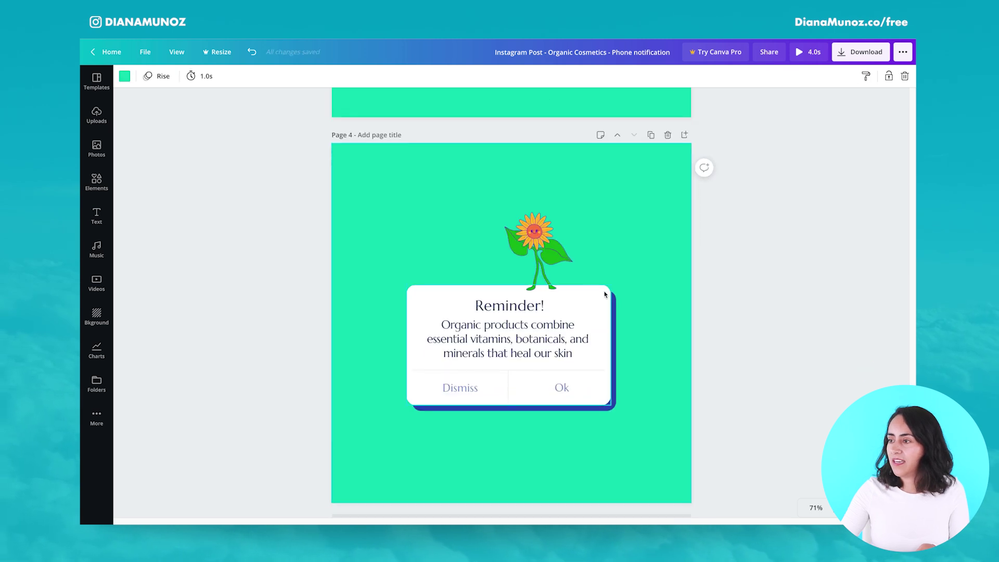
drag(543, 266, 510, 269)
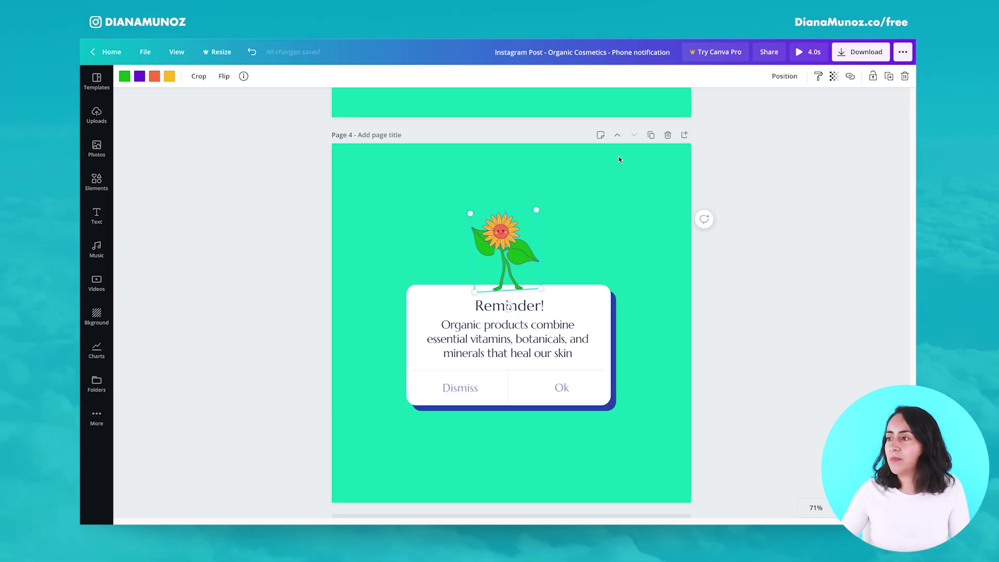
Create pages 5 and 6 with the sunflower moved further left, then return to Page 1
click(650, 135)
drag(511, 271, 451, 266)
click(651, 135)
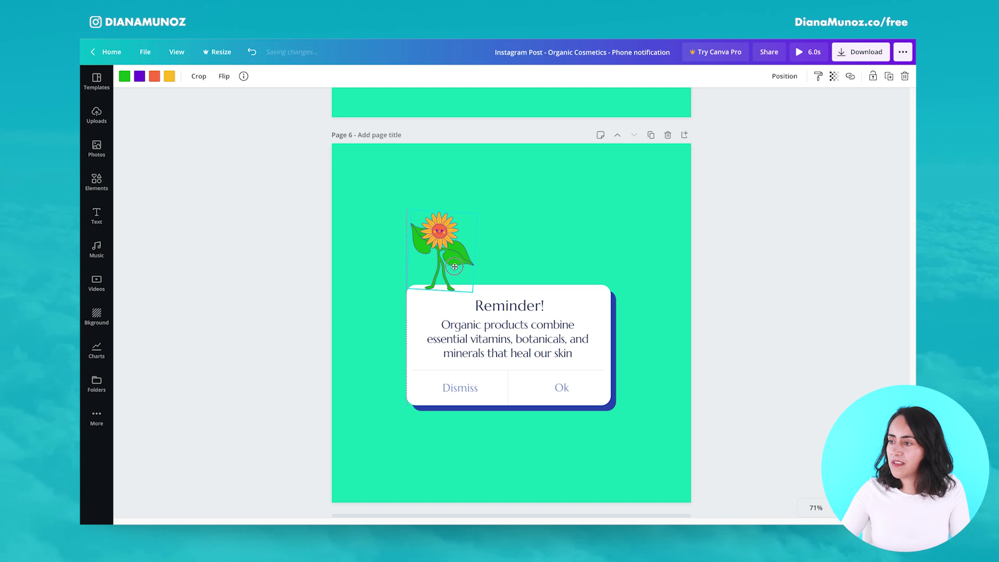
click(803, 293)
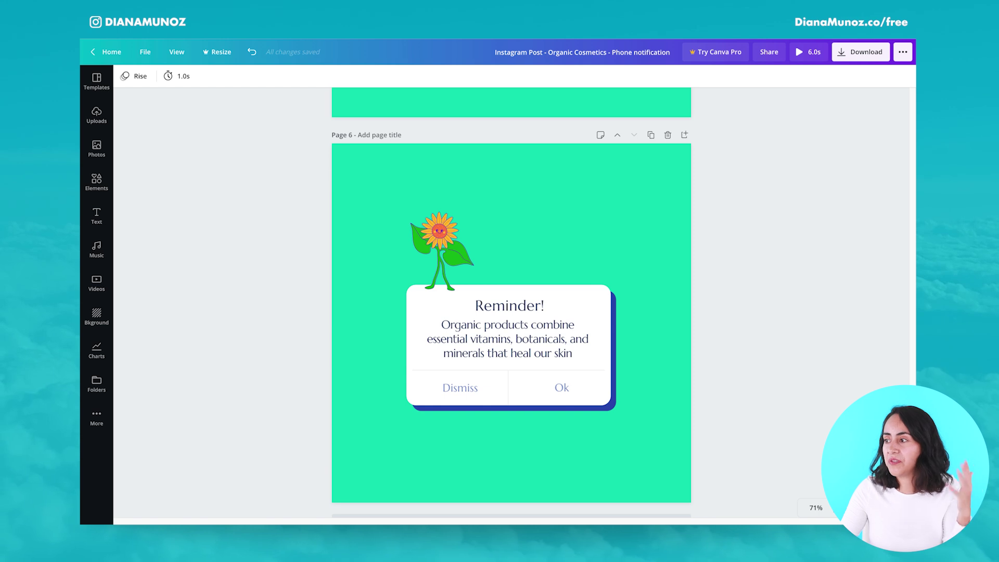
drag(911, 453, 910, 80)
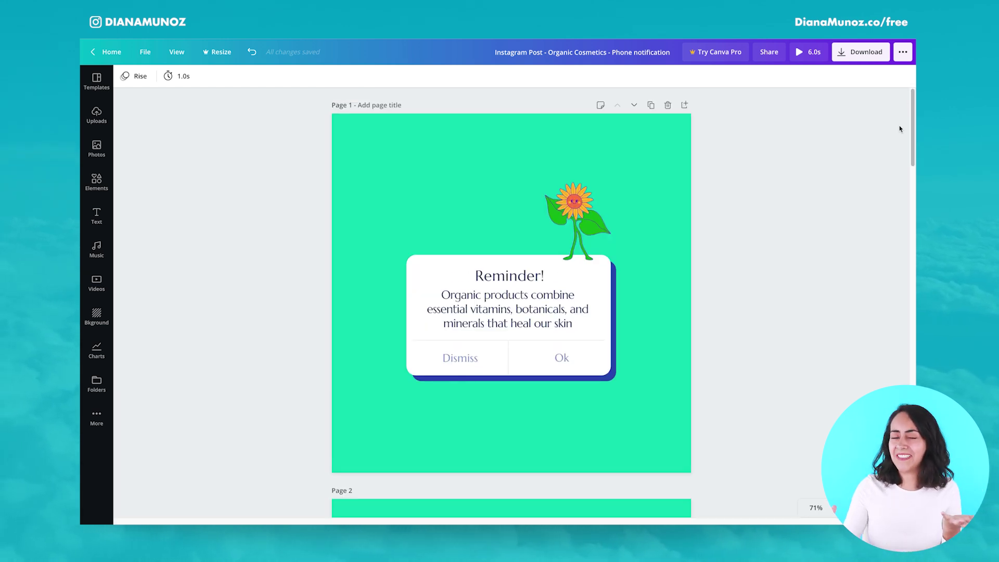
Preview the full animation, then change the page animation from Rise to None on all pages
click(812, 59)
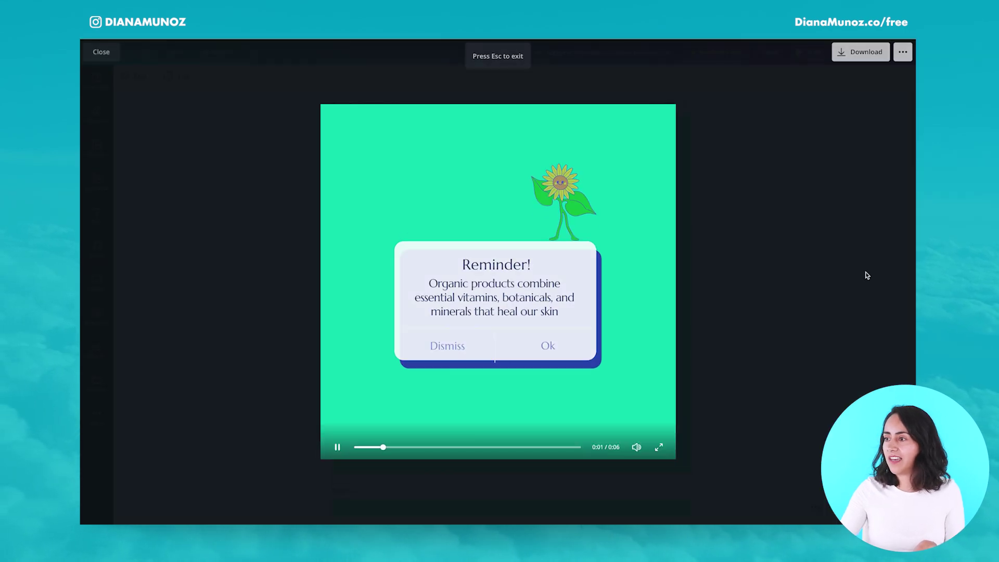
click(866, 274)
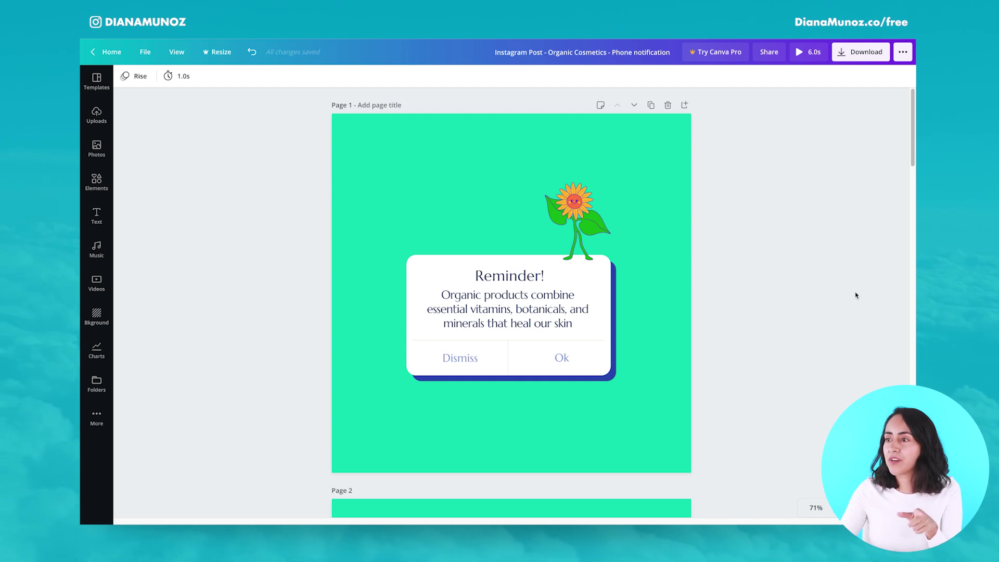
click(129, 78)
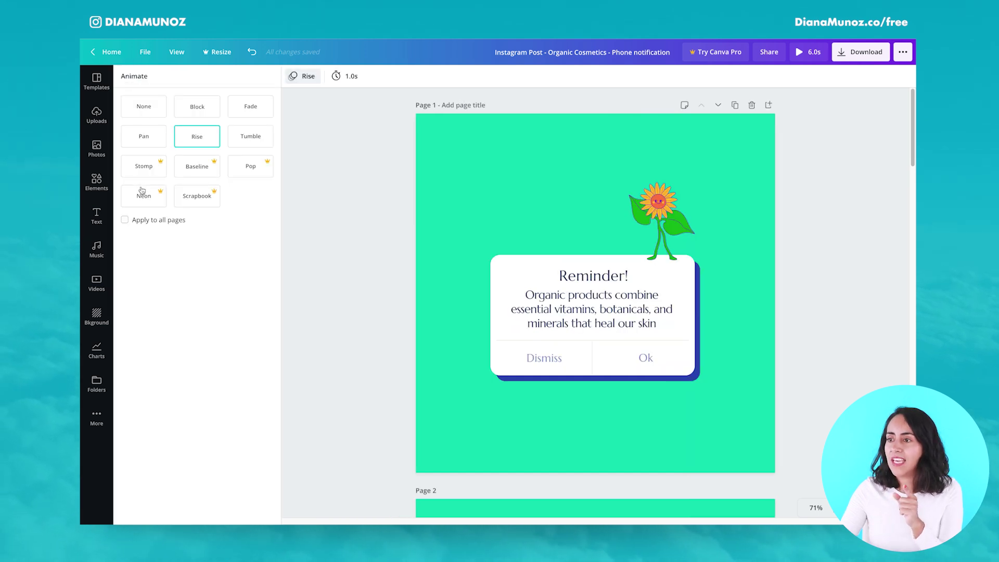
click(145, 106)
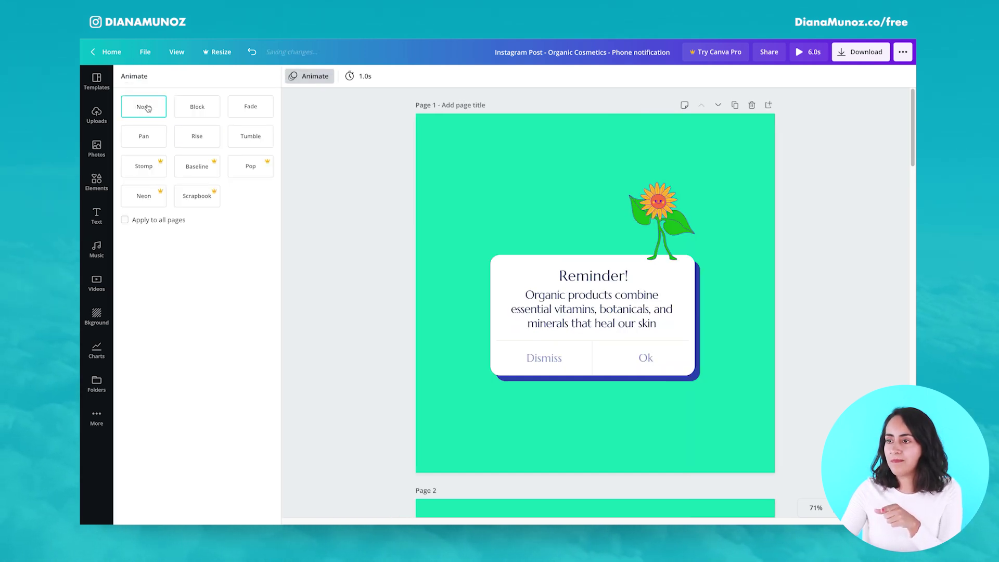
click(150, 222)
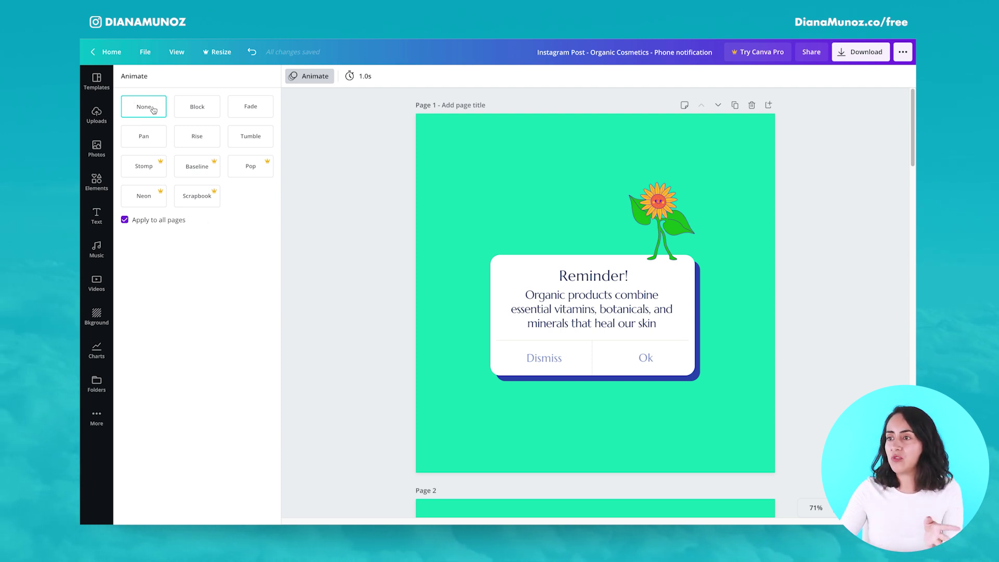
click(331, 171)
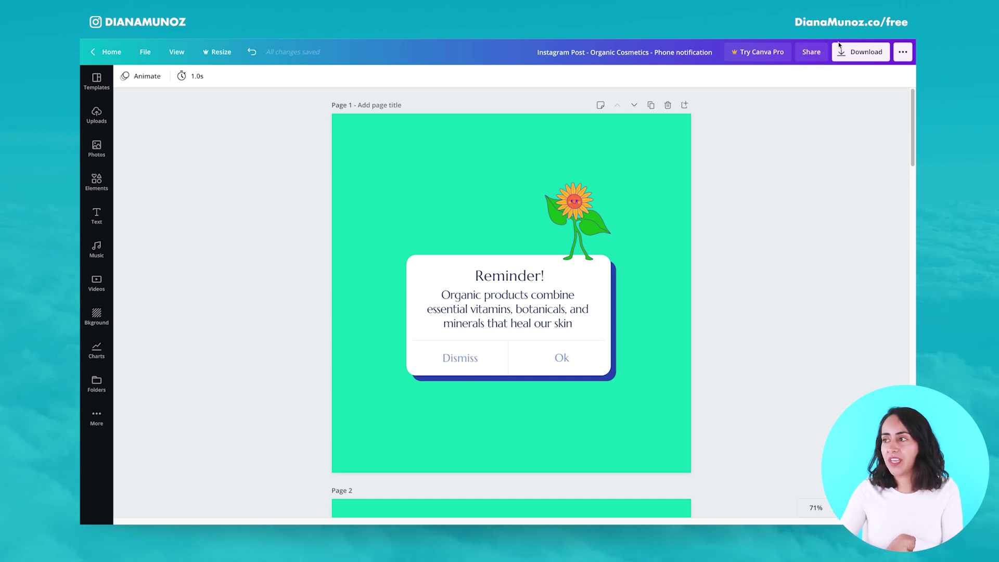
Download all pages with MP4 Video as the file type
click(861, 52)
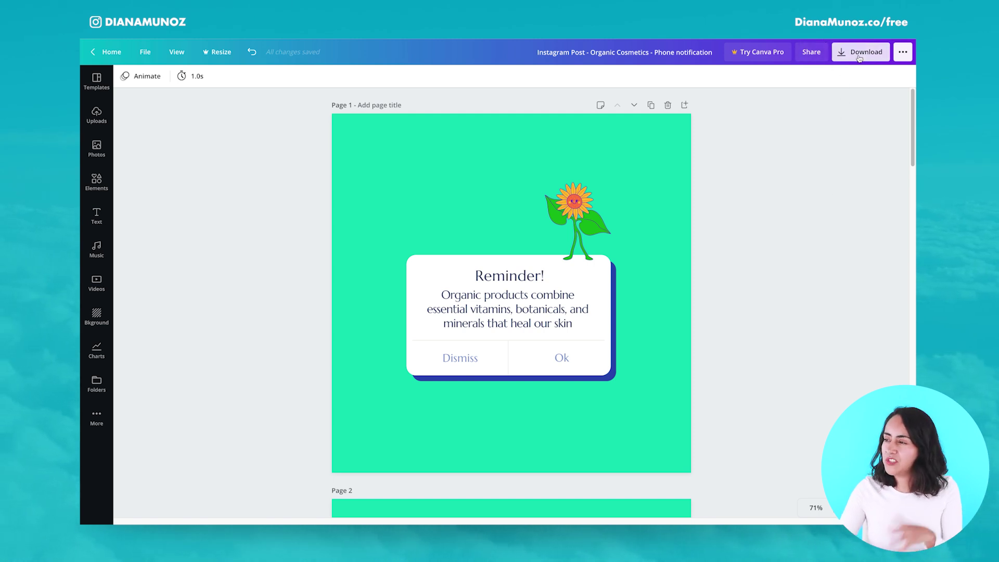
click(850, 119)
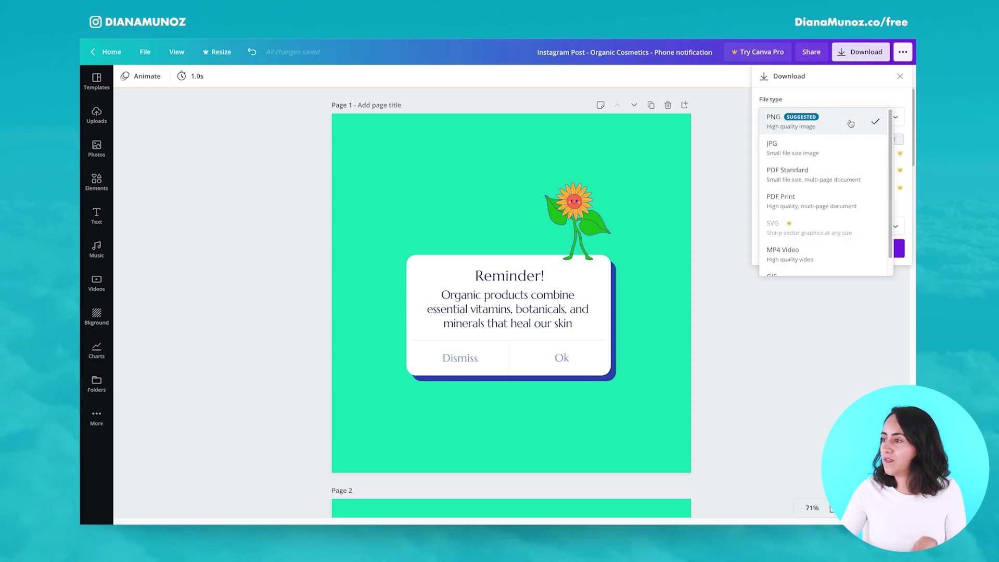
scroll(846, 219, down, 1)
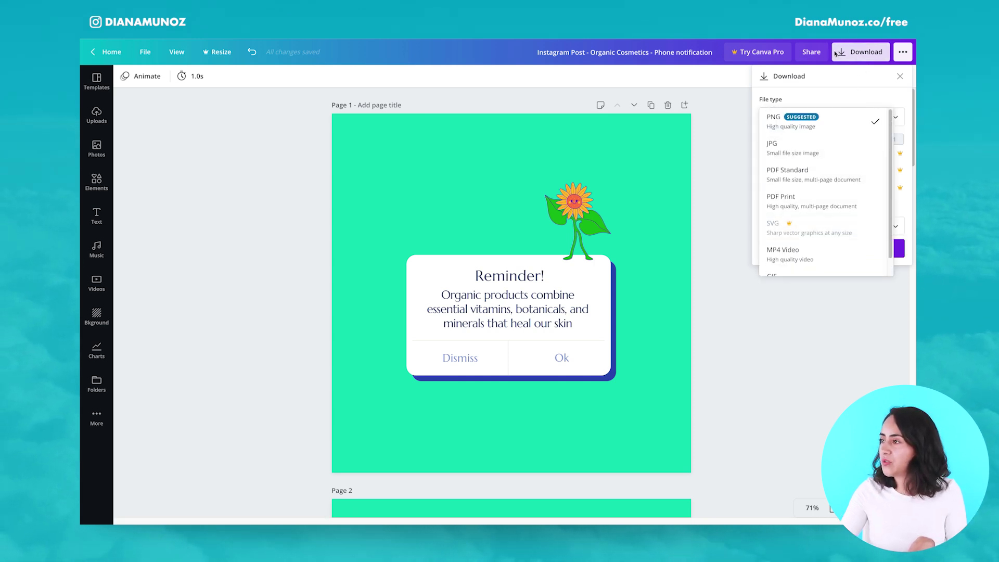
scroll(846, 224, down, 1)
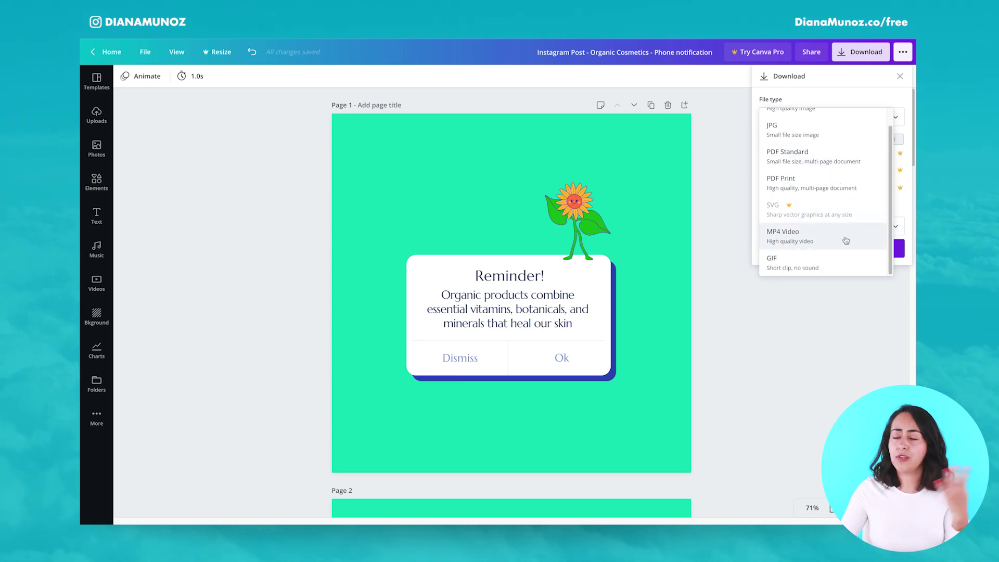
click(818, 242)
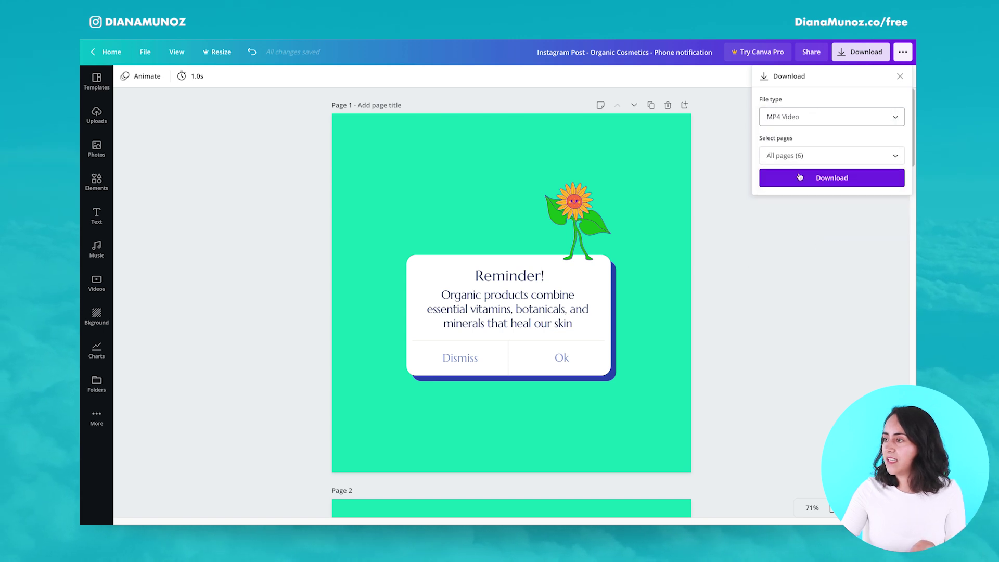
click(827, 176)
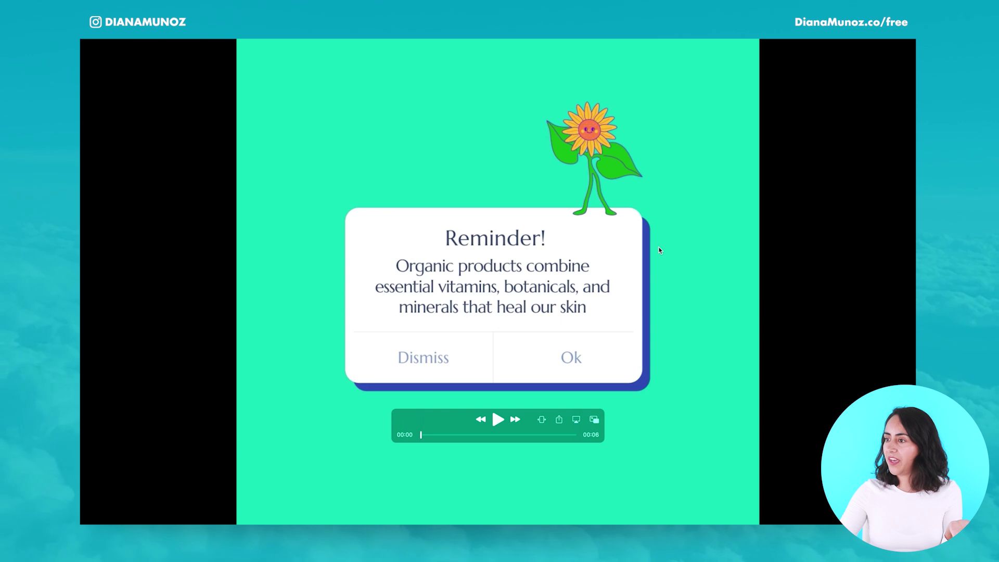
Play the exported six-second MP4 in QuickTime Player, then replay it from the start
click(497, 420)
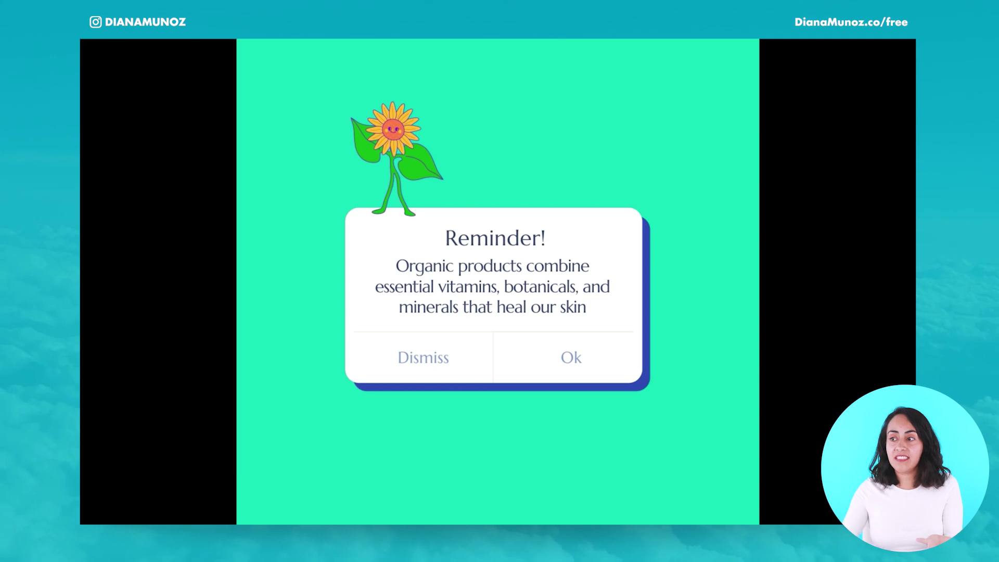
mouse_move(741, 354)
click(498, 420)
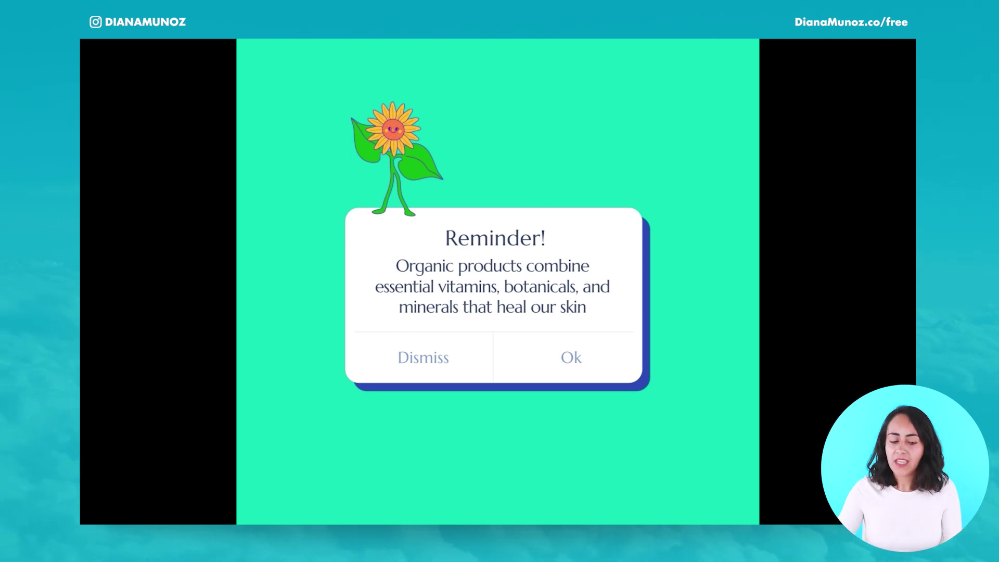
Exit full screen, close the QuickTime window and return to the Canva workspace
key(Escape)
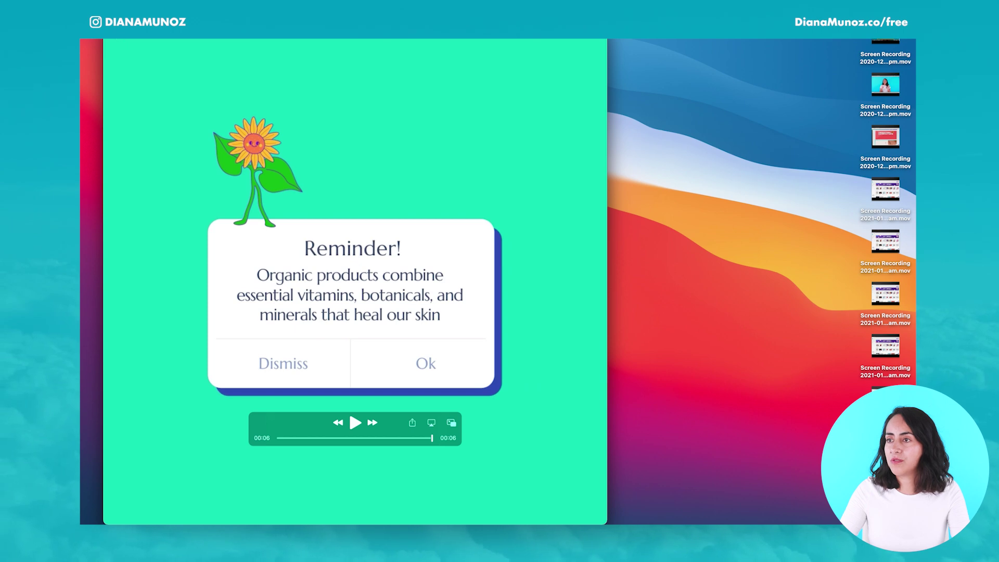
key(super+w)
key(ctrl+Right)
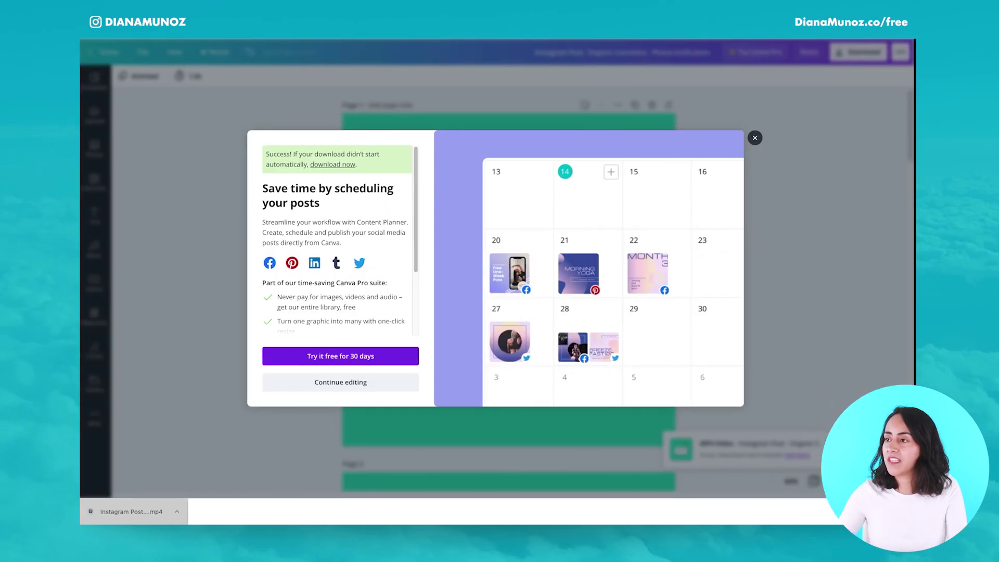
Dismiss the download-success message and set the page timing from 1.0s to 0.5s
click(757, 138)
click(206, 78)
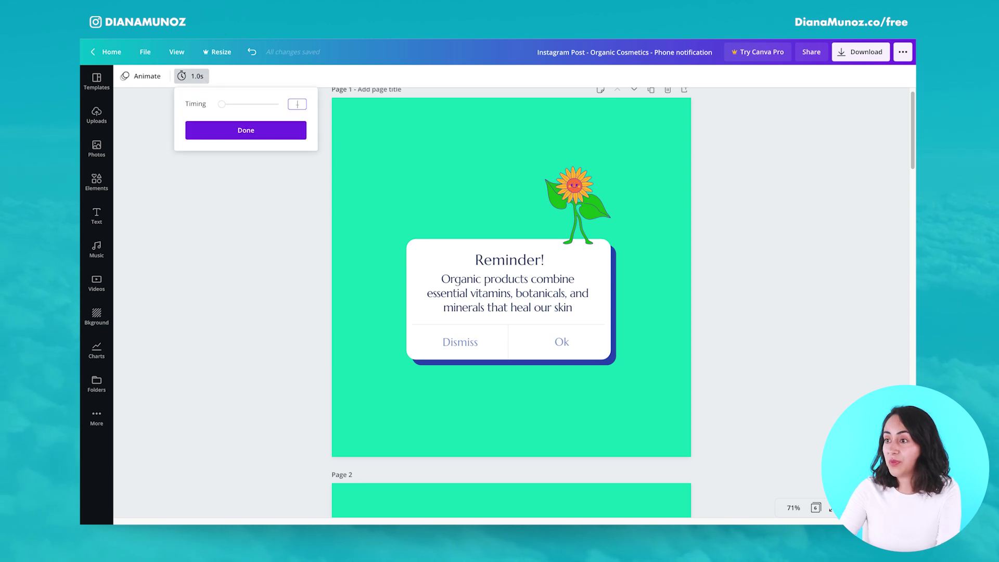
click(280, 132)
scroll(754, 331, down, 5)
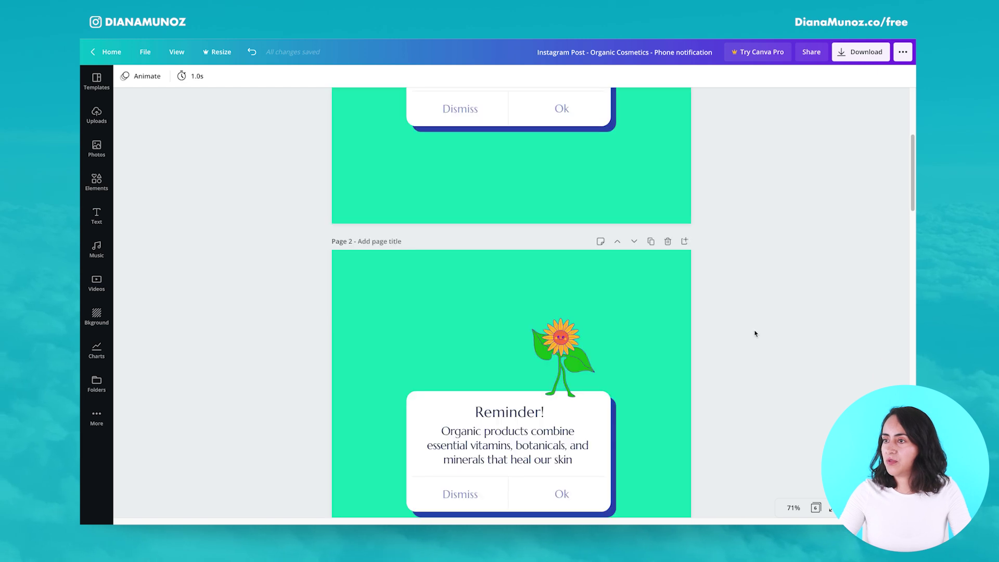
click(190, 76)
text(0.5)
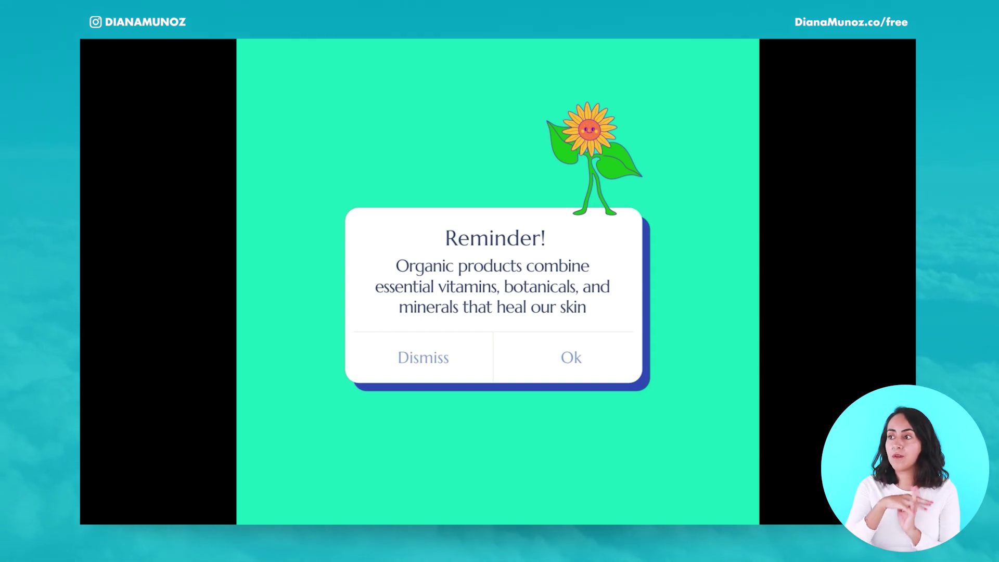
Play the three-second sunflower MP4 in QuickTime Player and replay it once
mouse_move(594, 255)
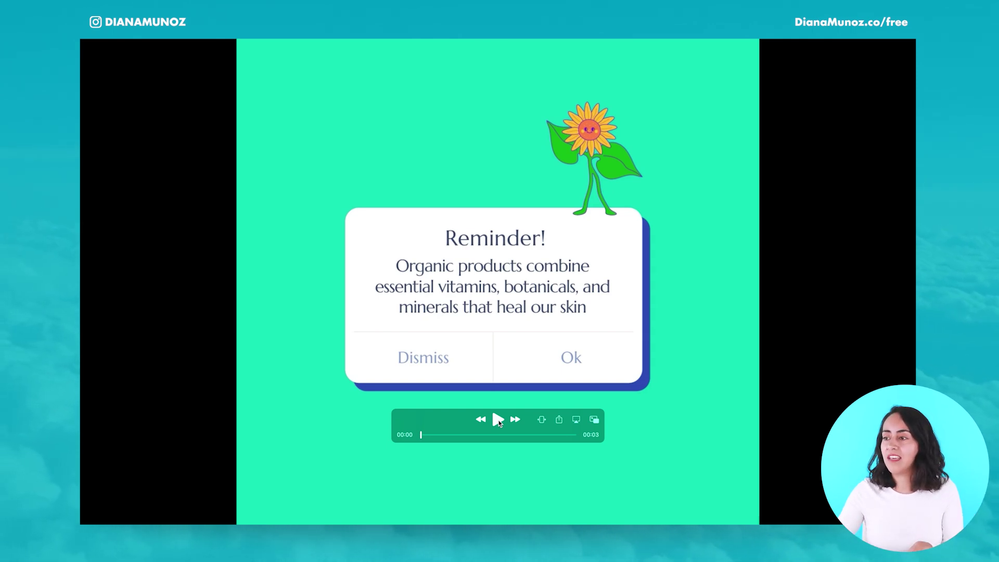
click(498, 422)
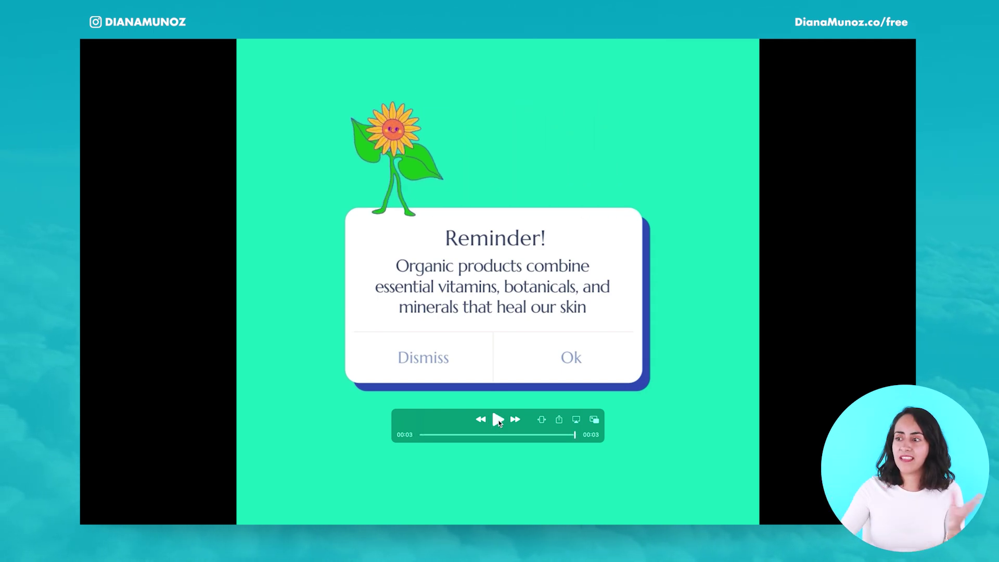
click(498, 423)
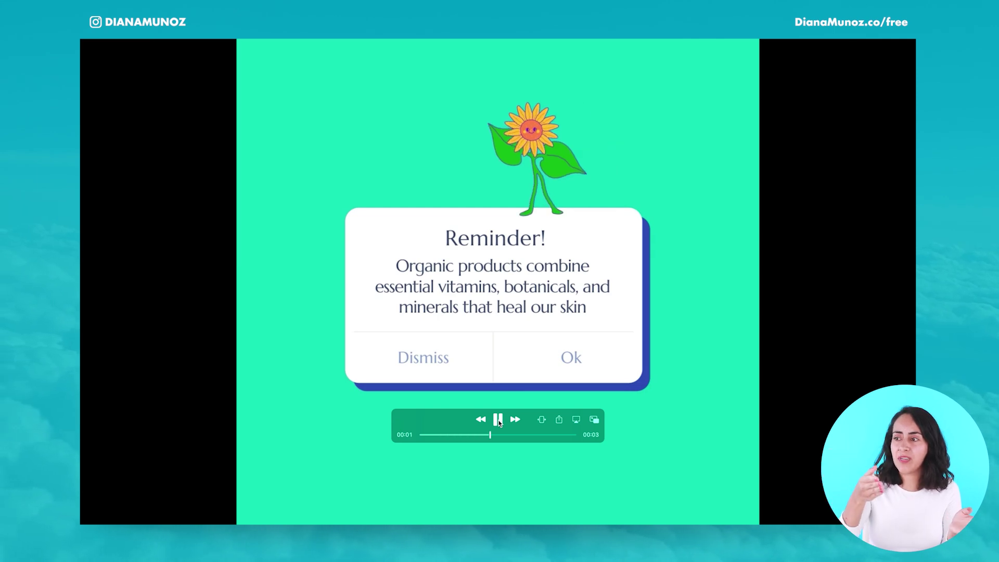